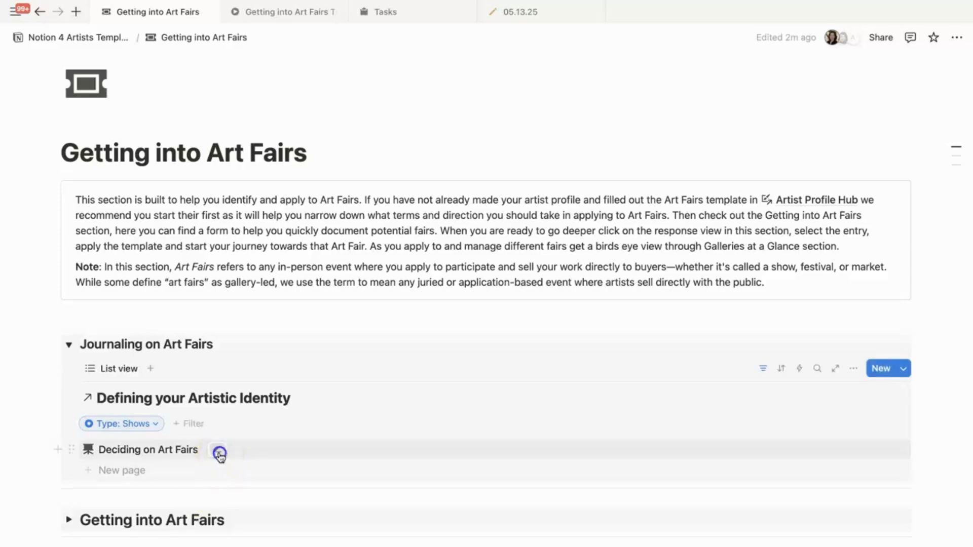
Look over the Deciding on Art Fairs journaling page, collapse its first sections and close the page.
click(220, 453)
click(221, 451)
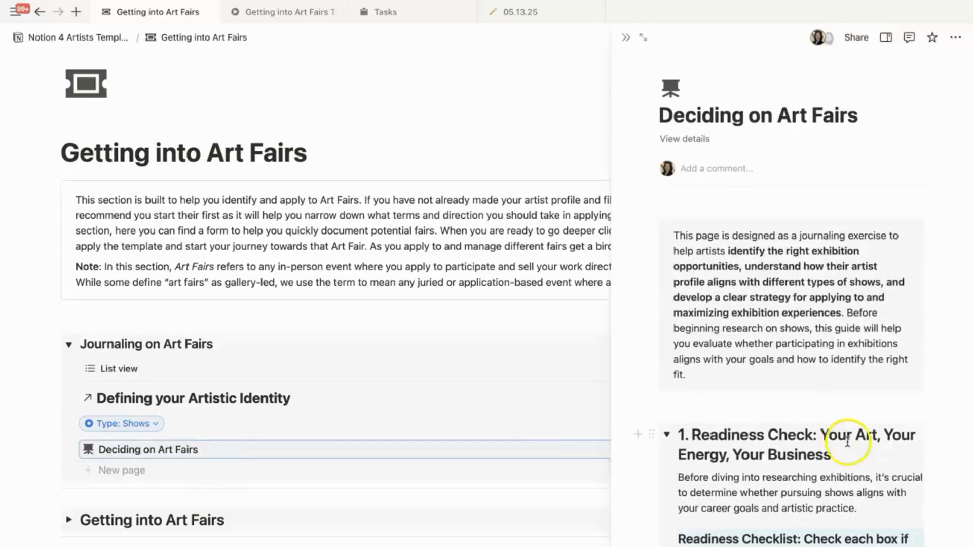
scroll(669, 69, down, 2)
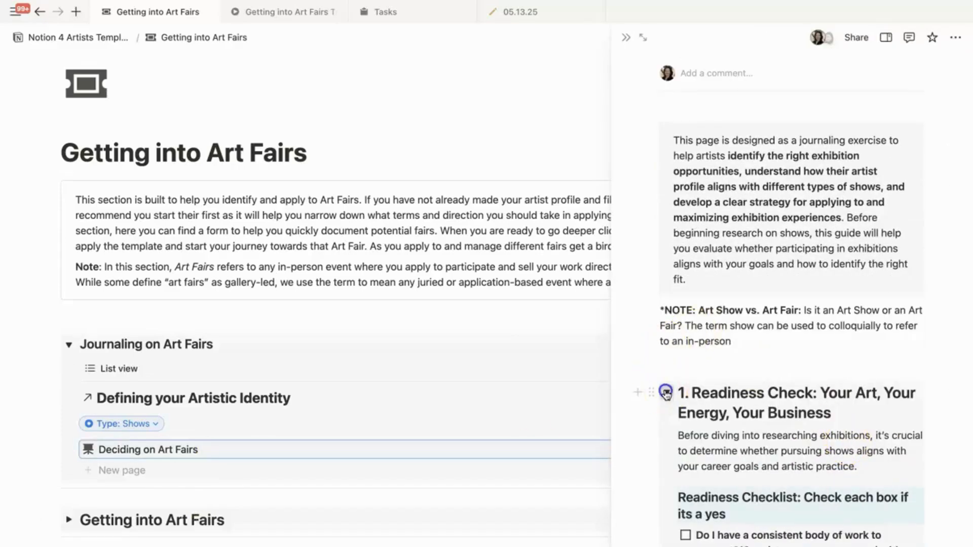
click(666, 393)
scroll(666, 446, down, 1)
click(667, 449)
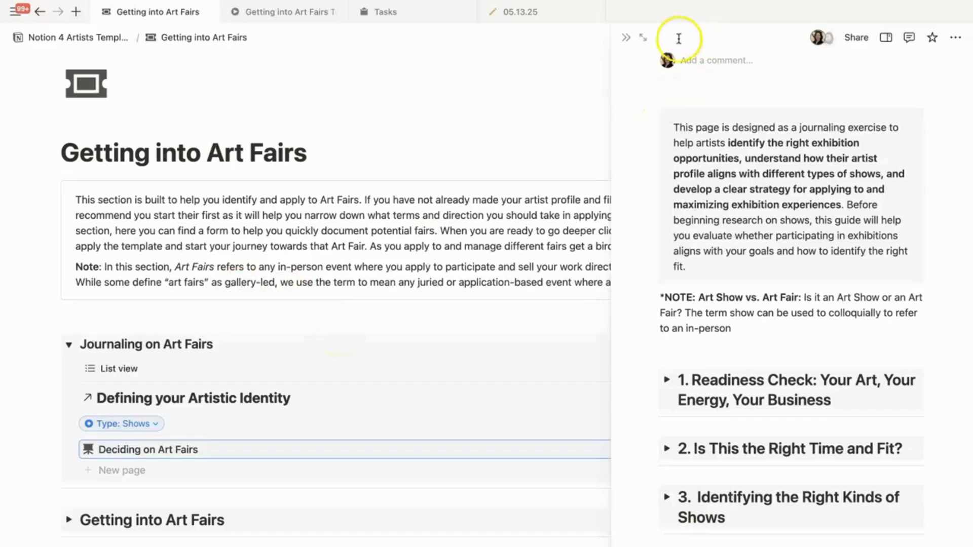
click(627, 40)
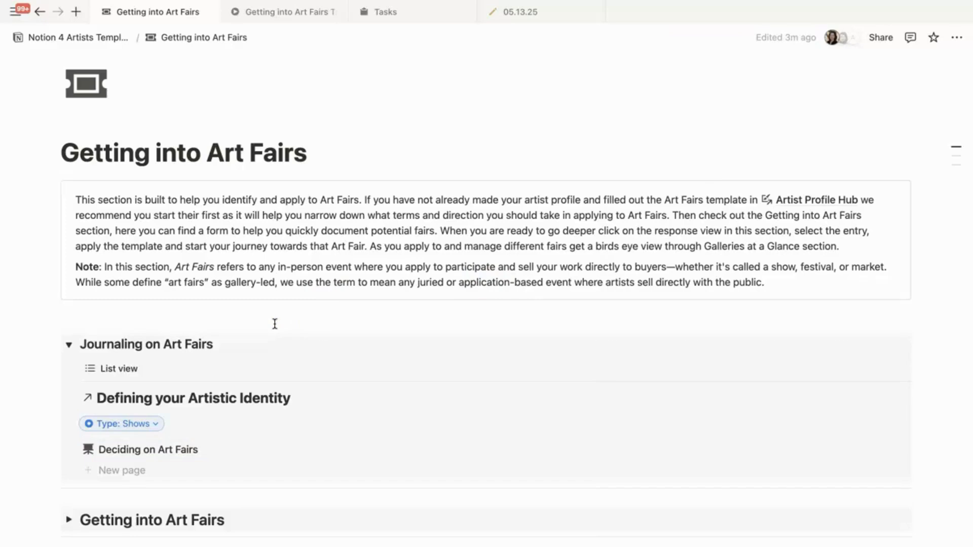
Collapse the Journaling on Art Fairs section, expand Getting into Art Fairs and show its form builder view.
click(70, 349)
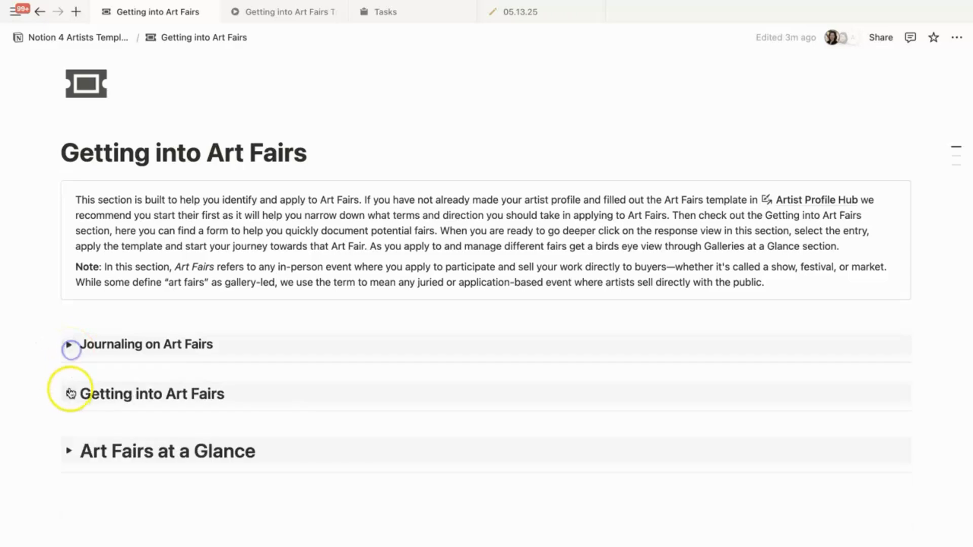
click(70, 395)
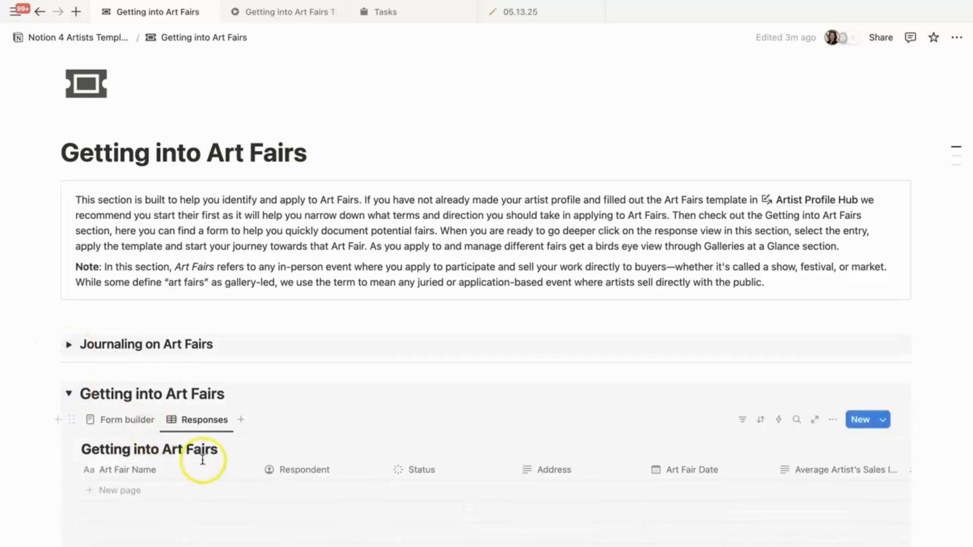
click(126, 418)
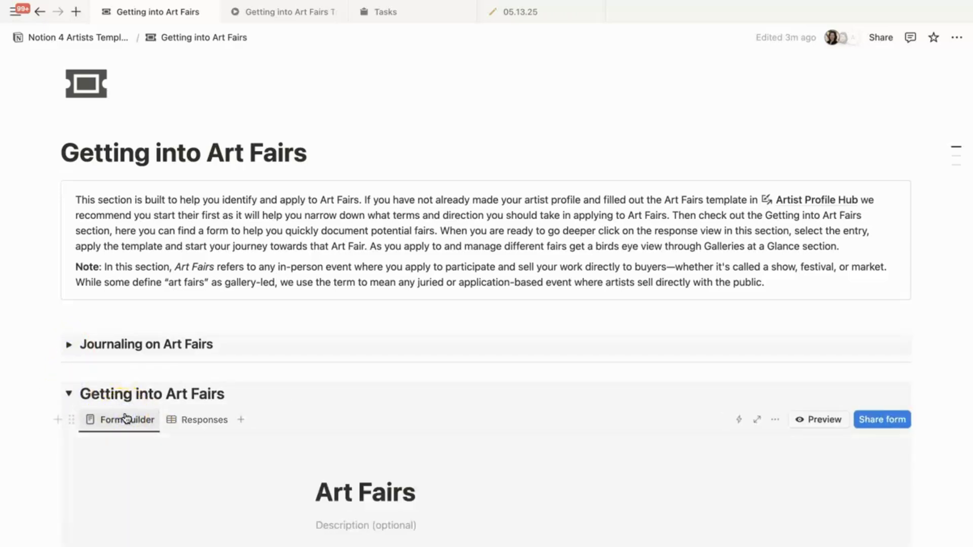
Open the sharing options of the Art Fairs form and copy the form link.
scroll(255, 511, down, 2)
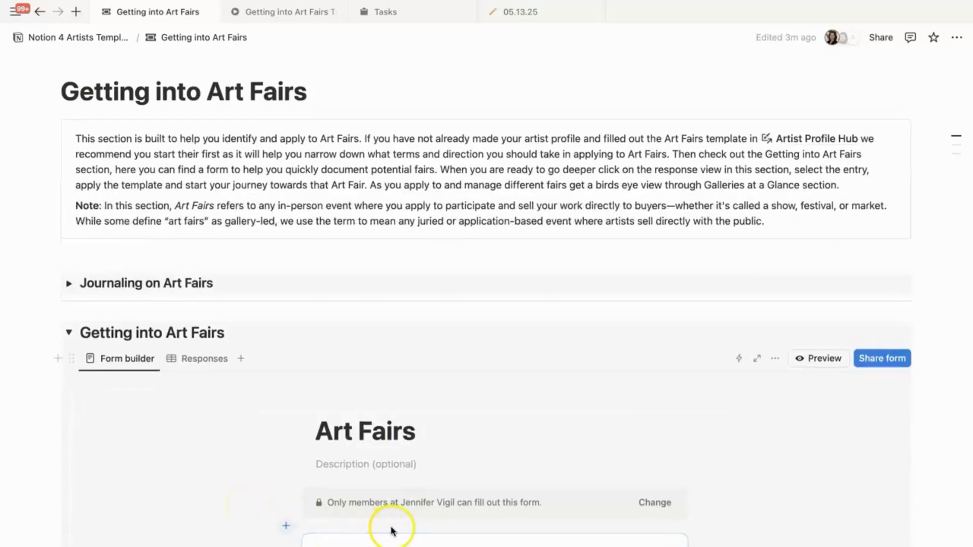
scroll(391, 530, down, 3)
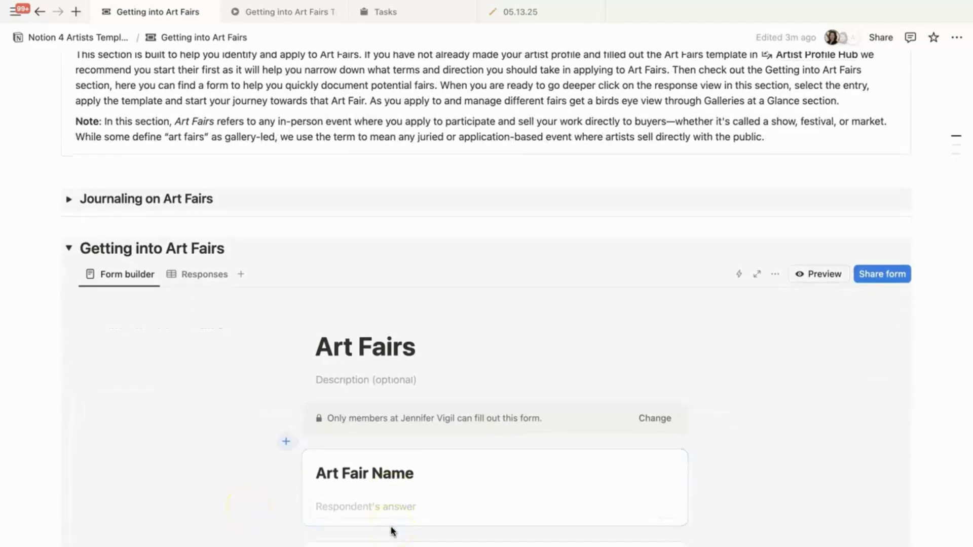
click(882, 286)
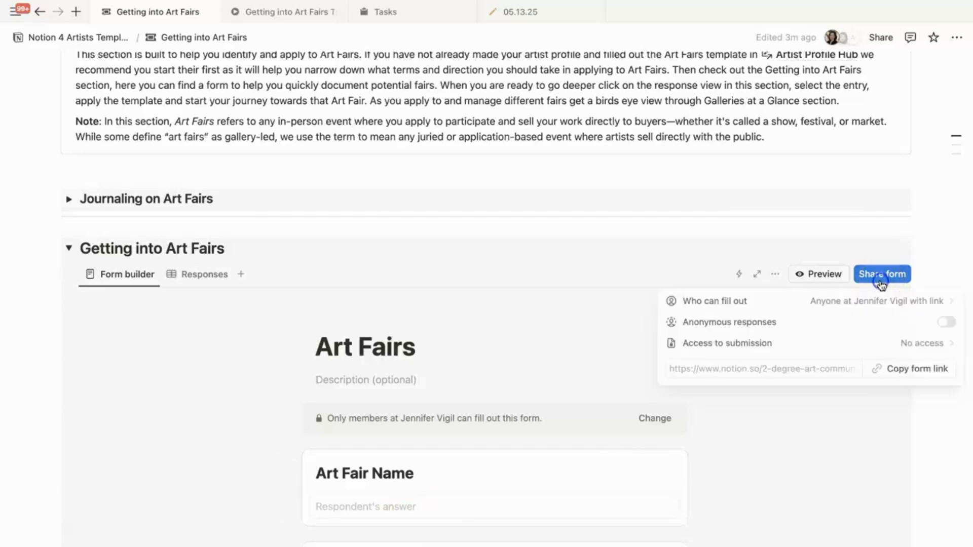
click(903, 372)
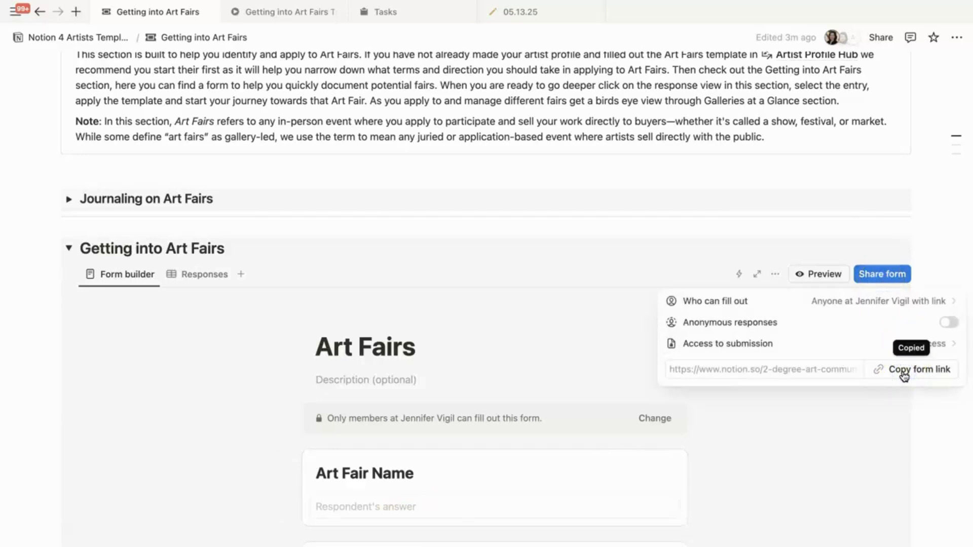
Switch to the browser and open the Cherry Creek Arts Festival artist application page from the search results.
click(427, 540)
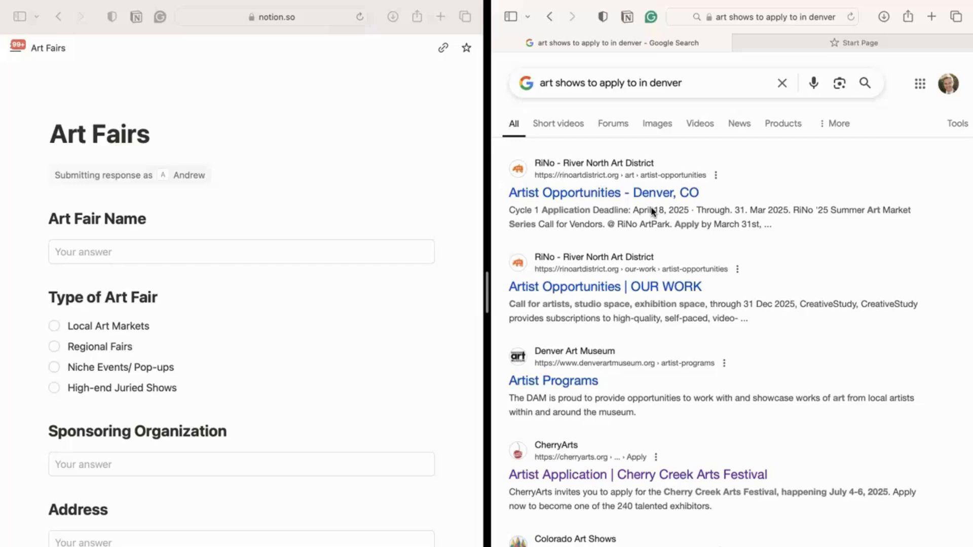
click(611, 478)
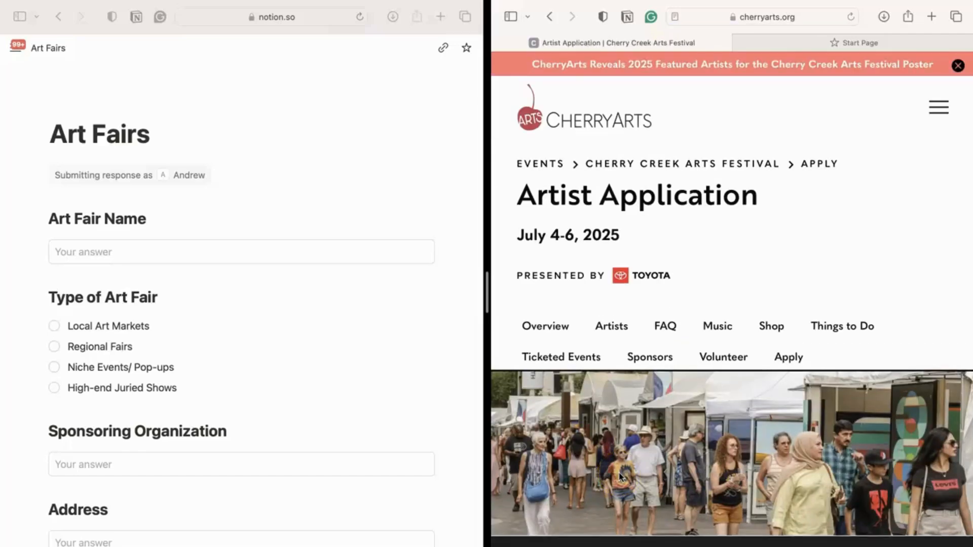
Enter Cherry Arts as the art fair name and choose Local Art Markets as the type of art fair.
click(195, 254)
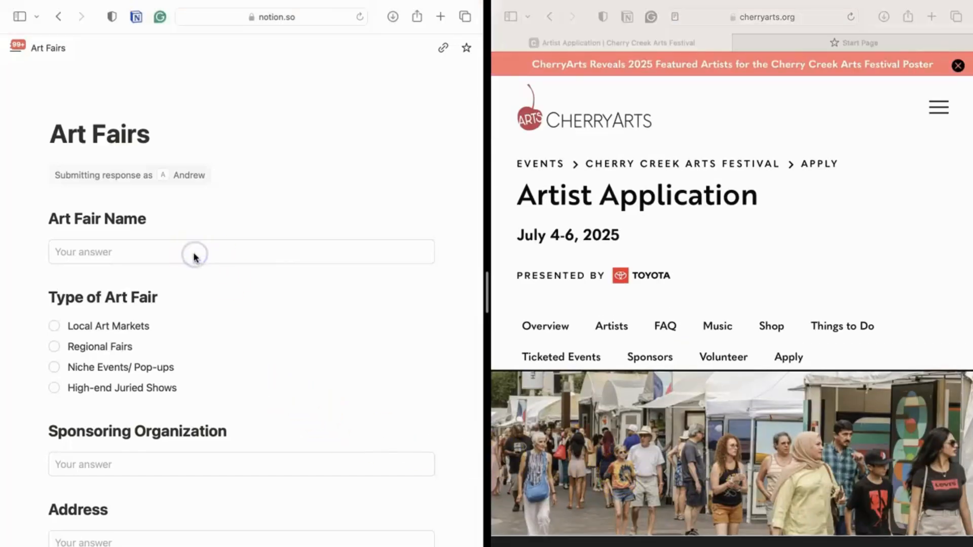
click(168, 255)
text(Ch)
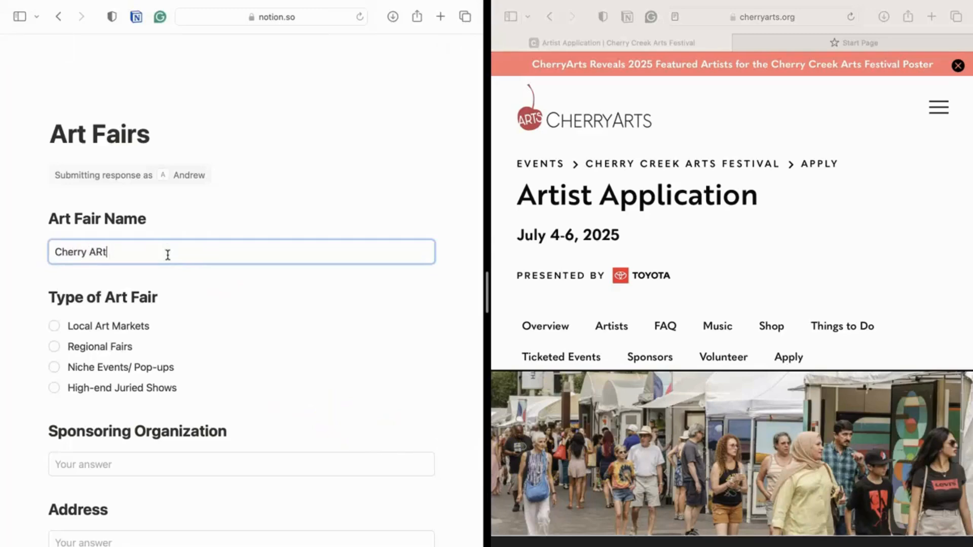
text(erry Arts)
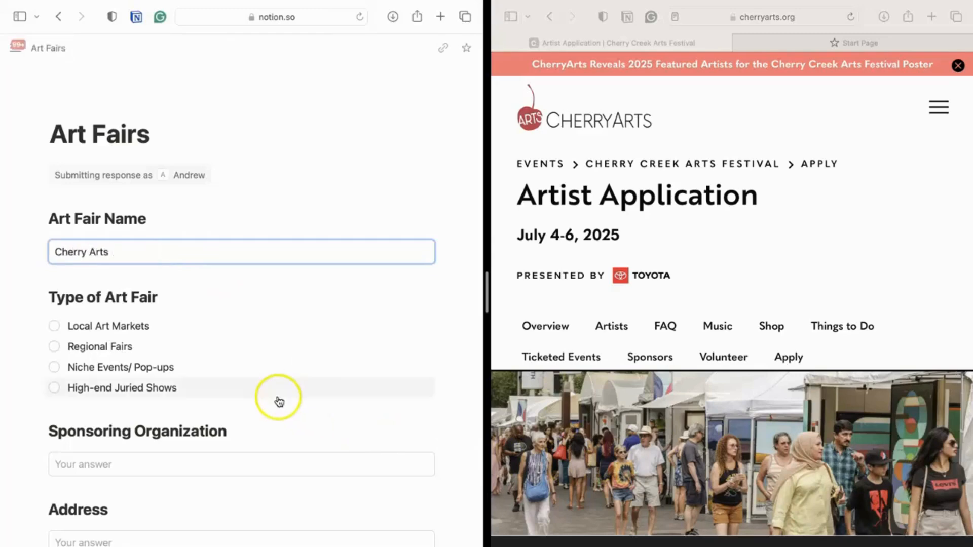
click(278, 394)
click(239, 333)
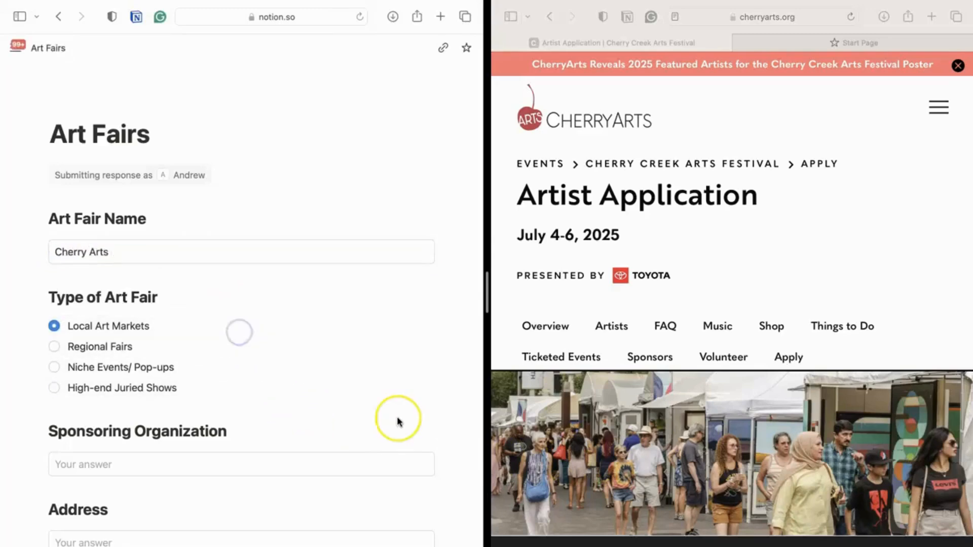
Find the mailing address in the festival page's Fast Facts and copy it into the form's Address field.
scroll(398, 422, down, 3)
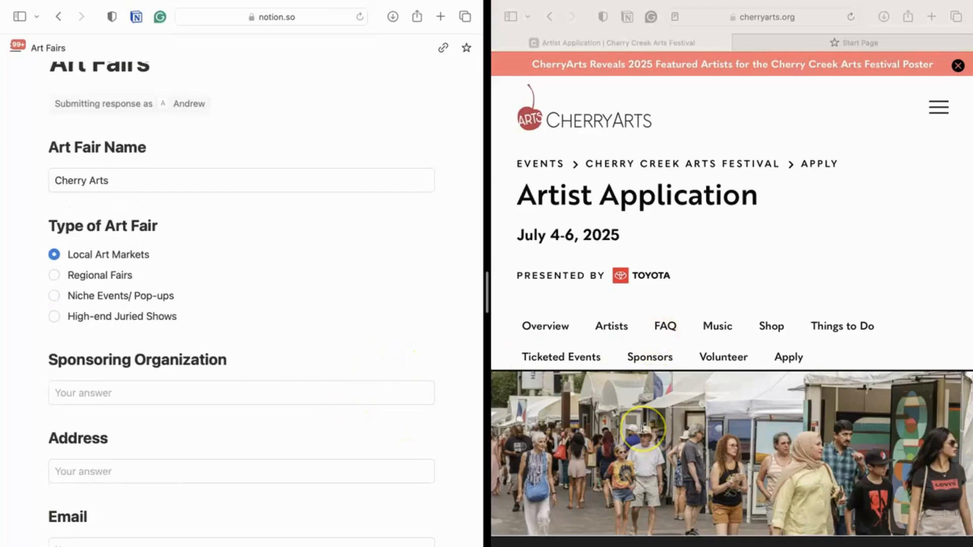
scroll(643, 428, down, 20)
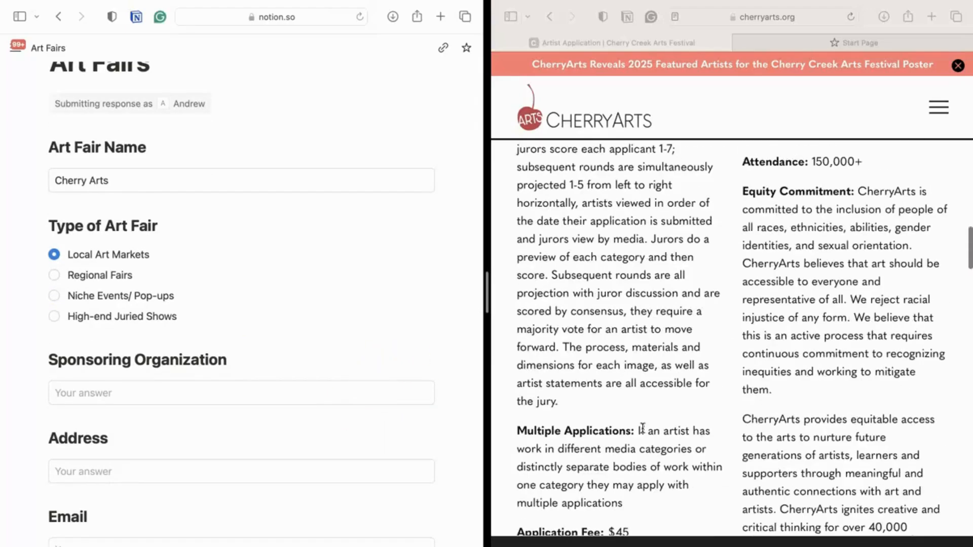
scroll(643, 429, down, 20)
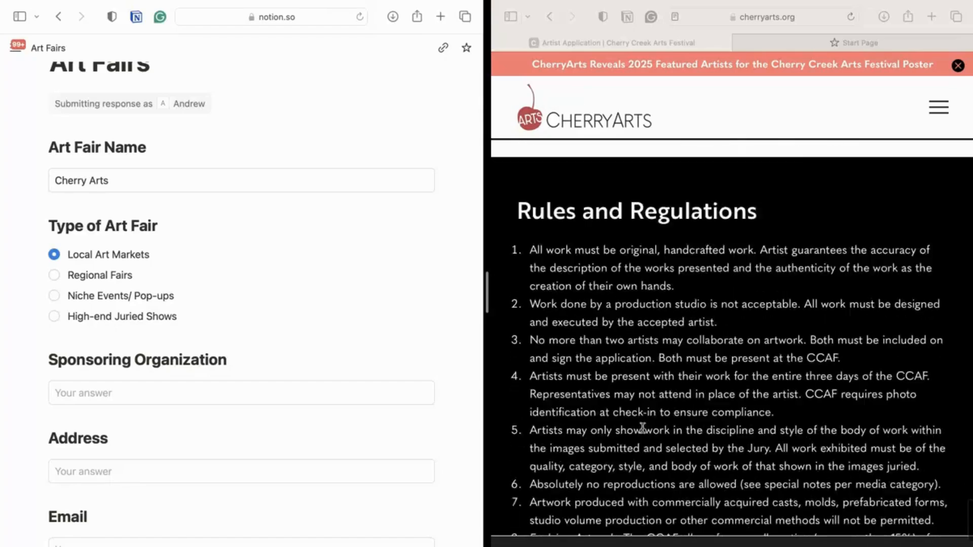
scroll(642, 428, down, 3)
scroll(643, 428, up, 20)
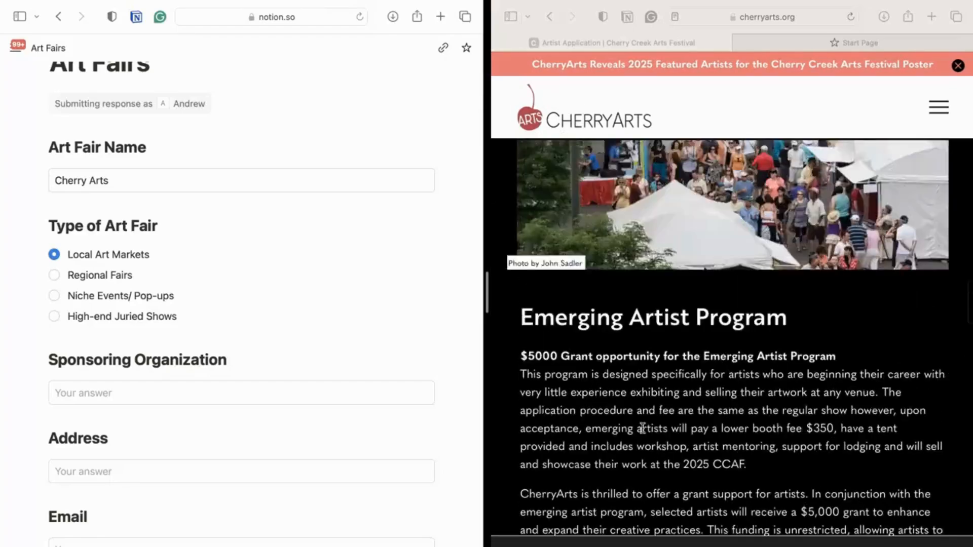
scroll(643, 429, up, 15)
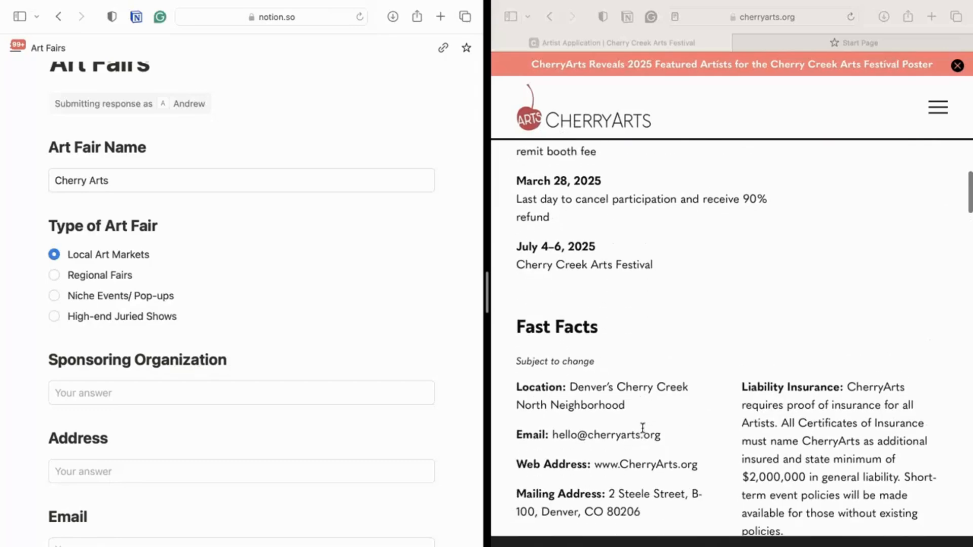
scroll(642, 429, down, 3)
click(629, 442)
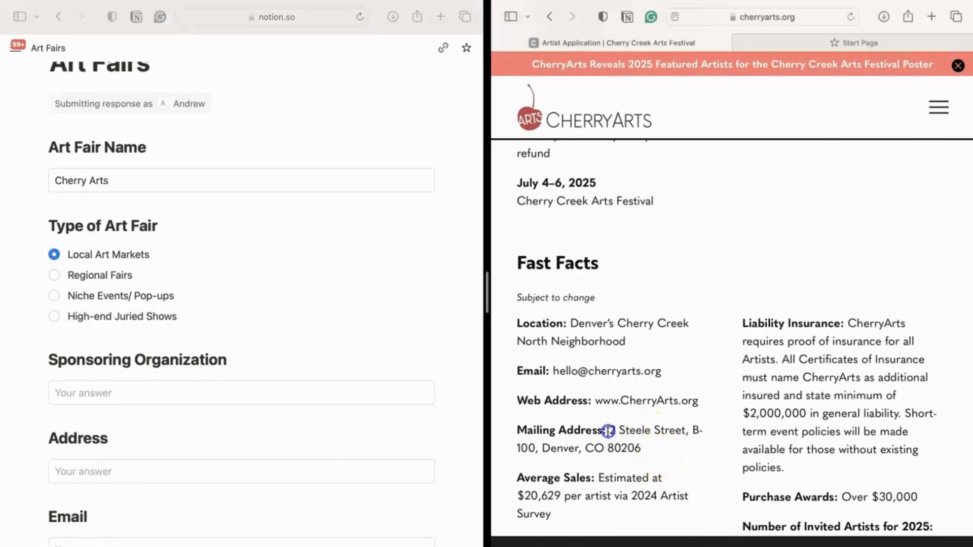
drag(609, 431, 651, 441)
key(super+c)
click(142, 465)
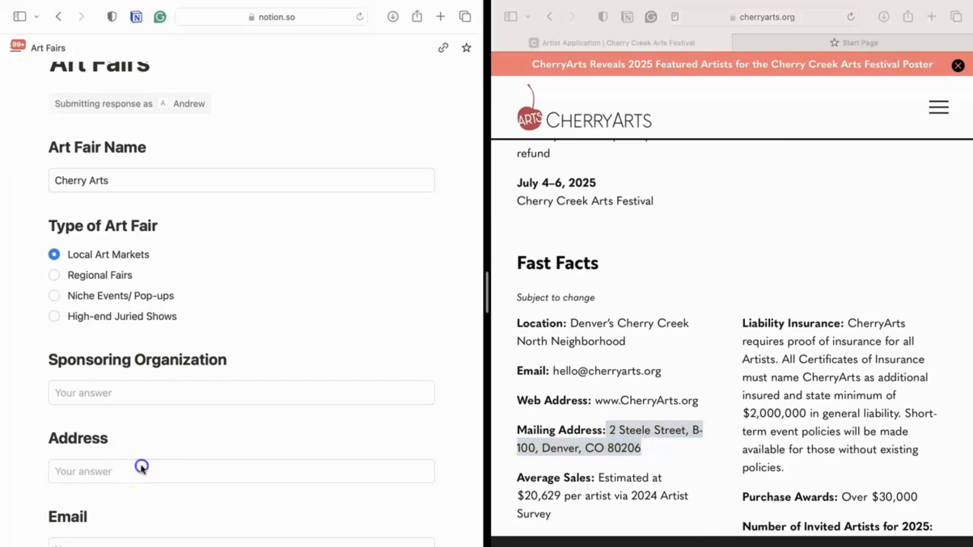
key(super+v)
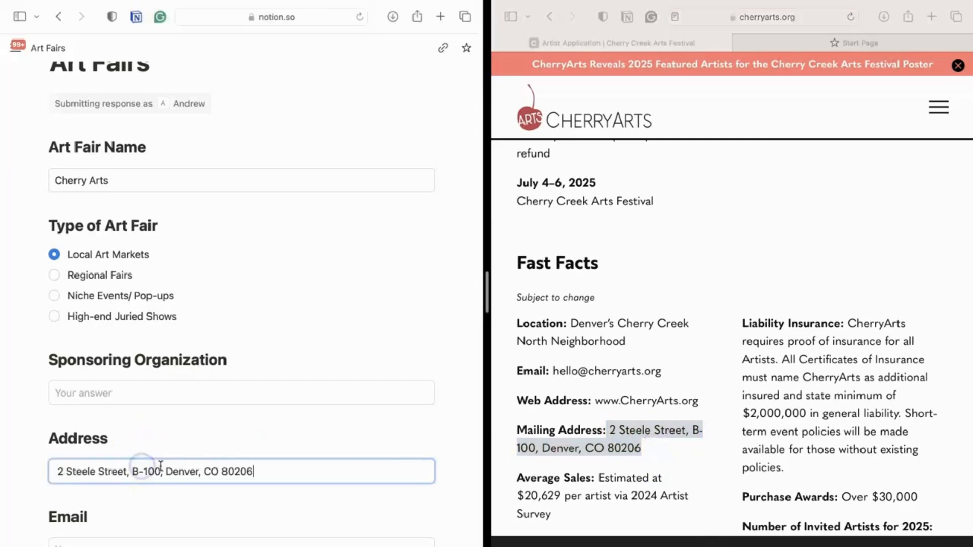
Copy the contact e-mail from the festival's Fast Facts into the form's Email field.
click(618, 437)
scroll(631, 475, down, 1)
scroll(311, 505, down, 3)
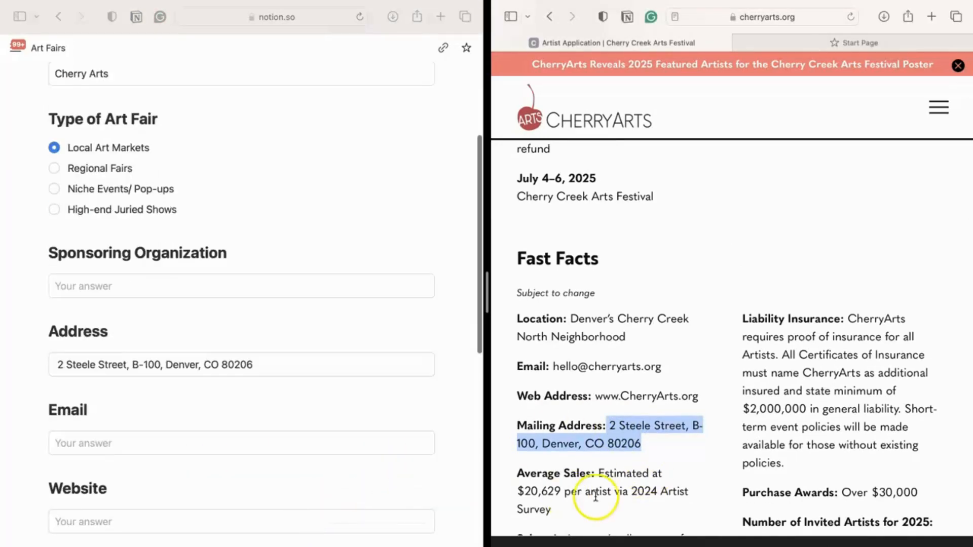
scroll(631, 489, down, 2)
scroll(400, 458, down, 1)
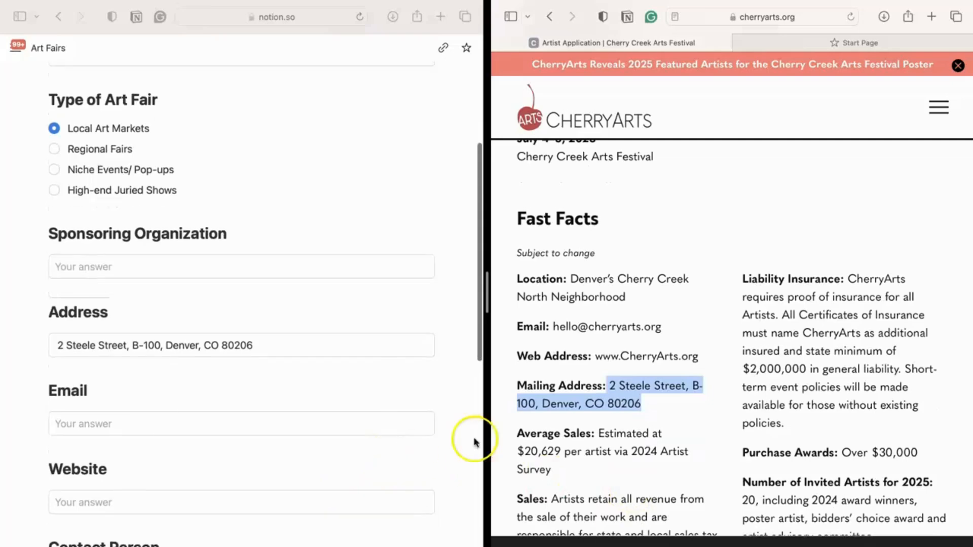
drag(664, 327, 556, 328)
key(super+c)
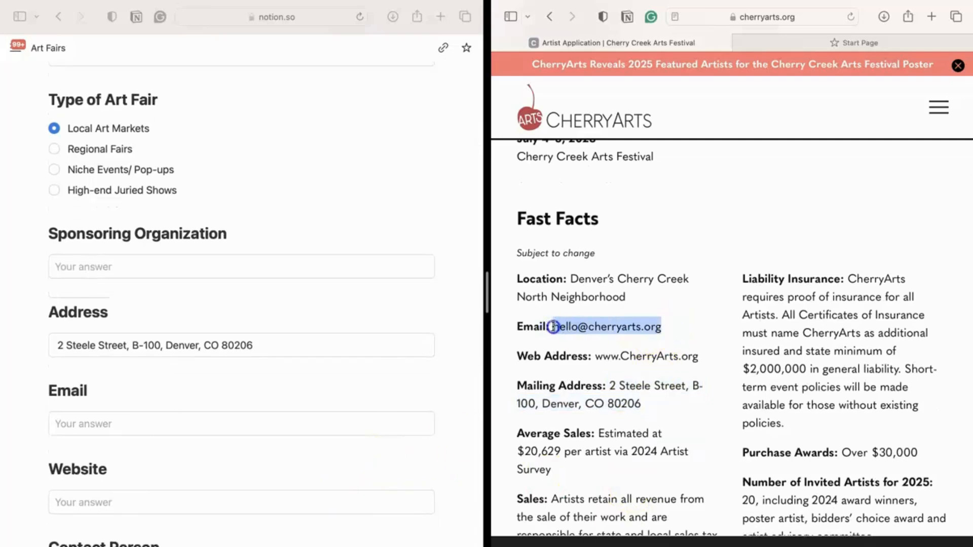
click(315, 426)
click(316, 426)
key(super+v)
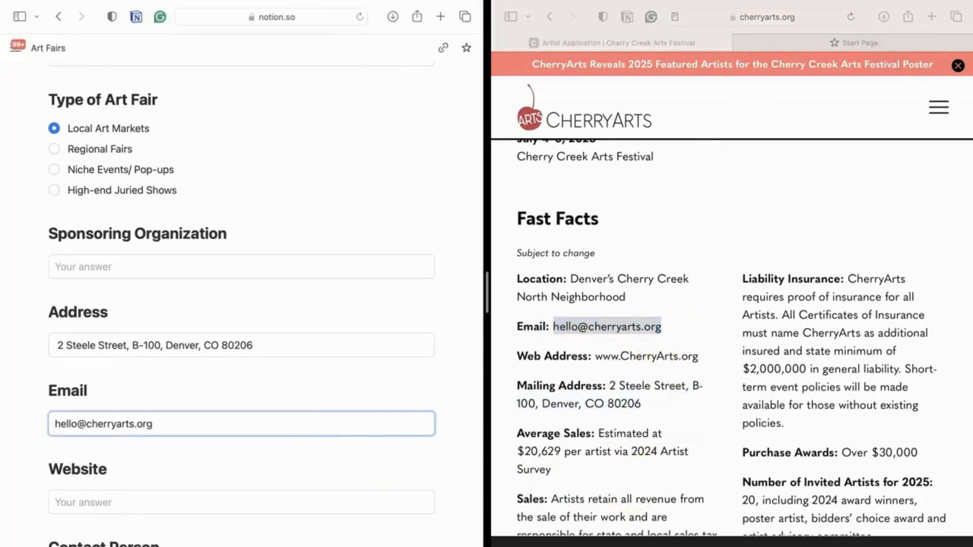
click(791, 20)
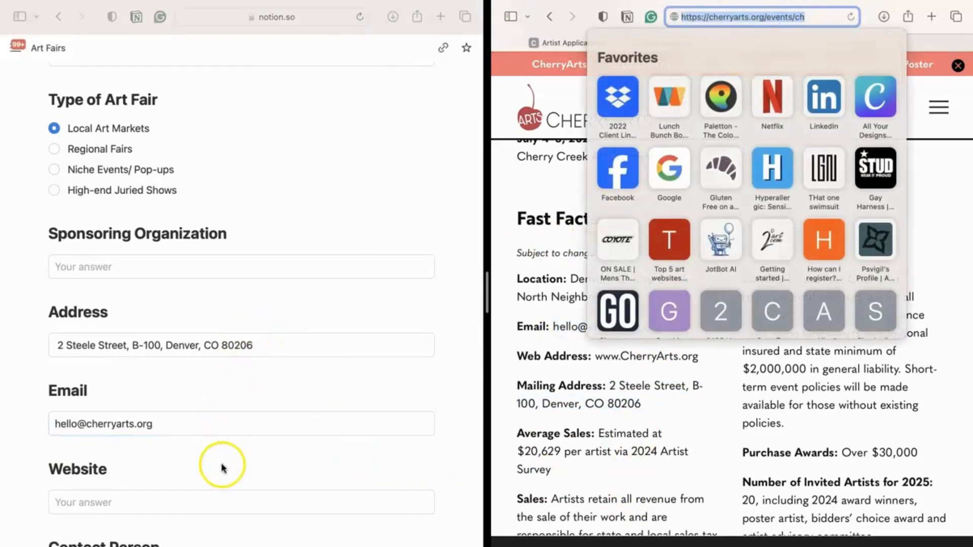
click(182, 511)
text(https://cherryarts.org/events/cherry-creek-arts-festival/apply/artist-application/)
click(375, 449)
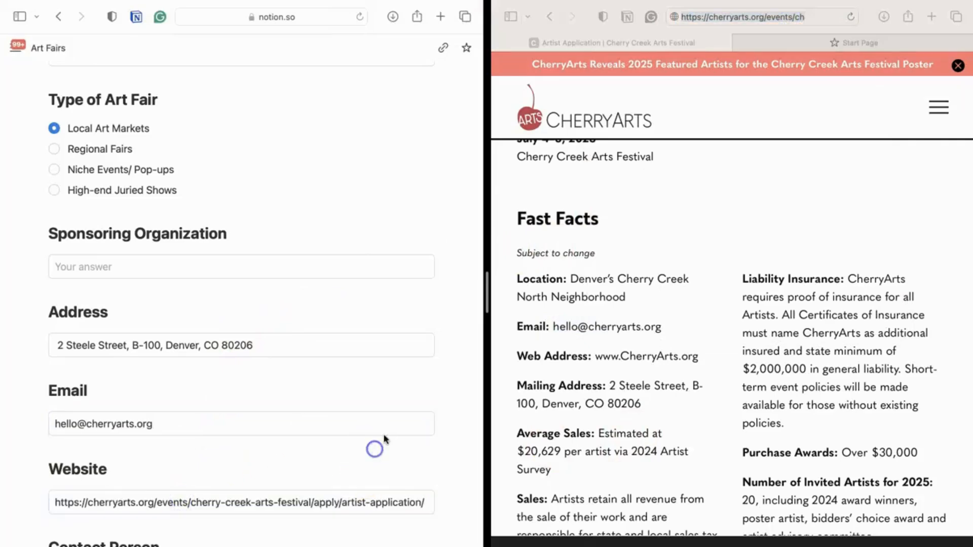
Review the festival page's Fast Facts against the form's remaining fields and find the festival dates.
scroll(667, 429, down, 3)
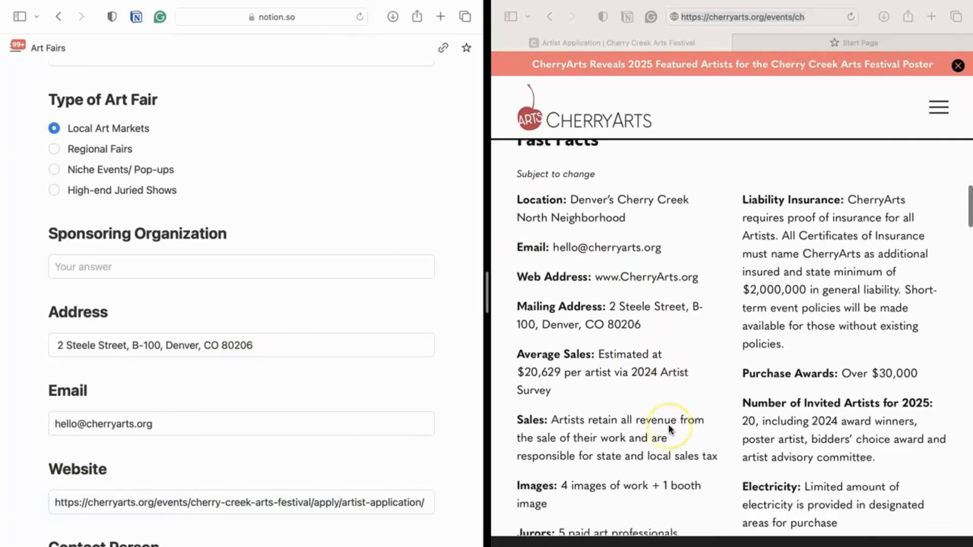
scroll(669, 428, down, 4)
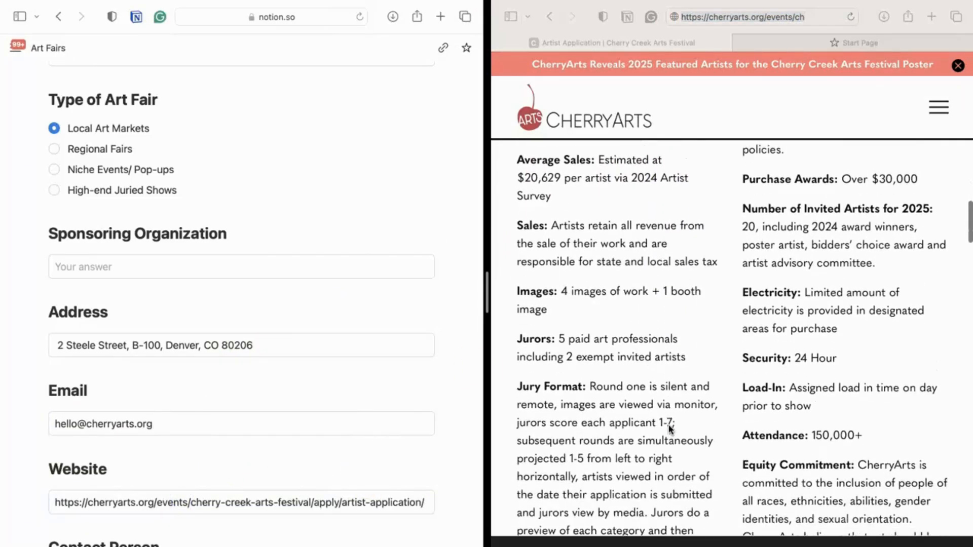
scroll(670, 429, down, 10)
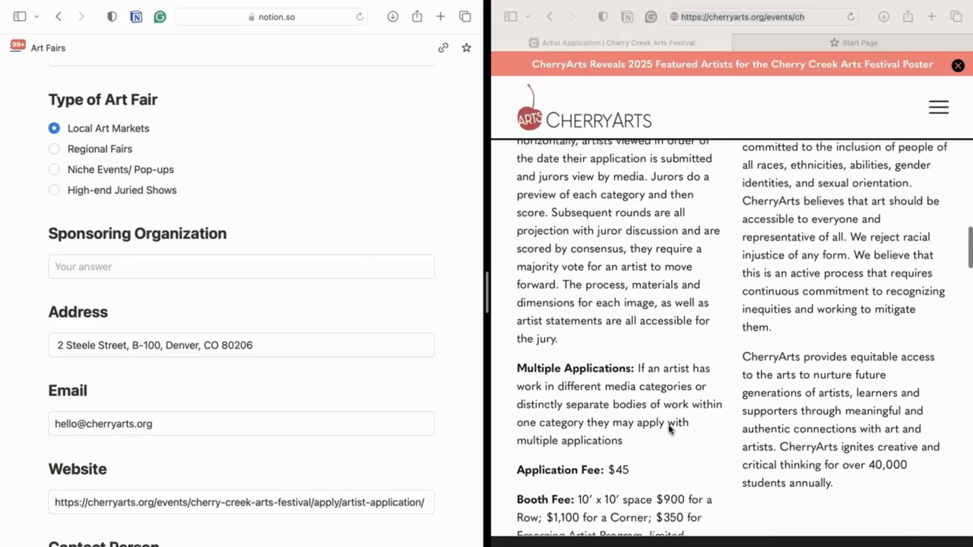
scroll(669, 429, down, 2)
scroll(290, 503, down, 5)
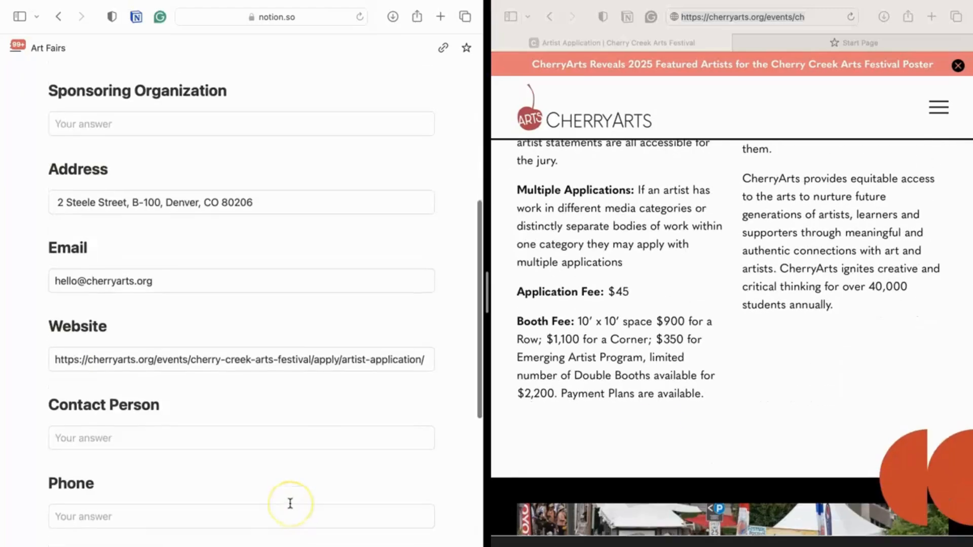
scroll(598, 391, up, 15)
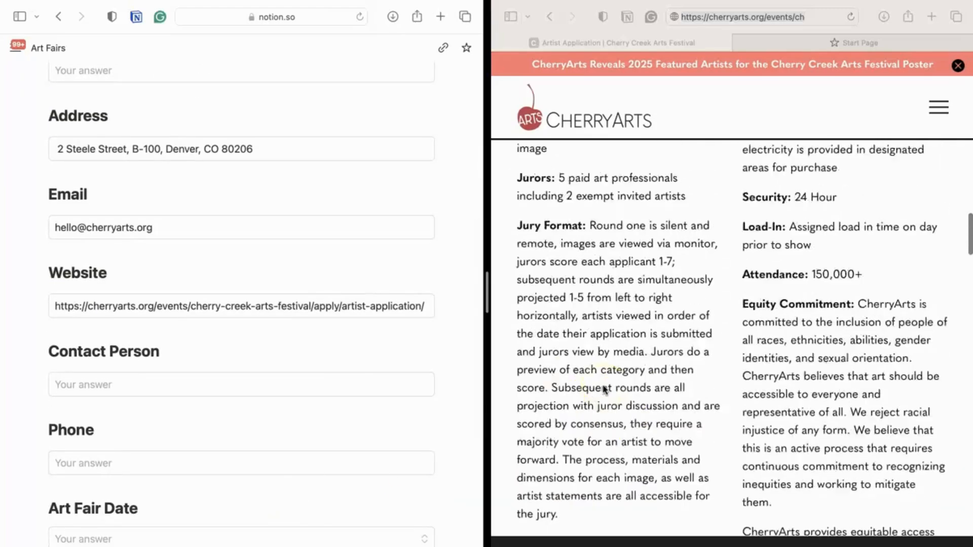
scroll(603, 389, up, 8)
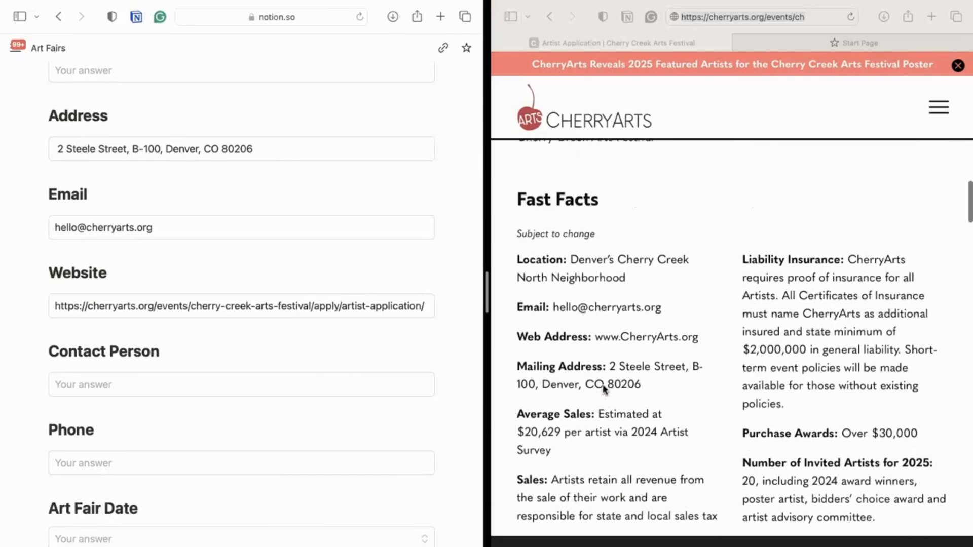
scroll(603, 389, up, 10)
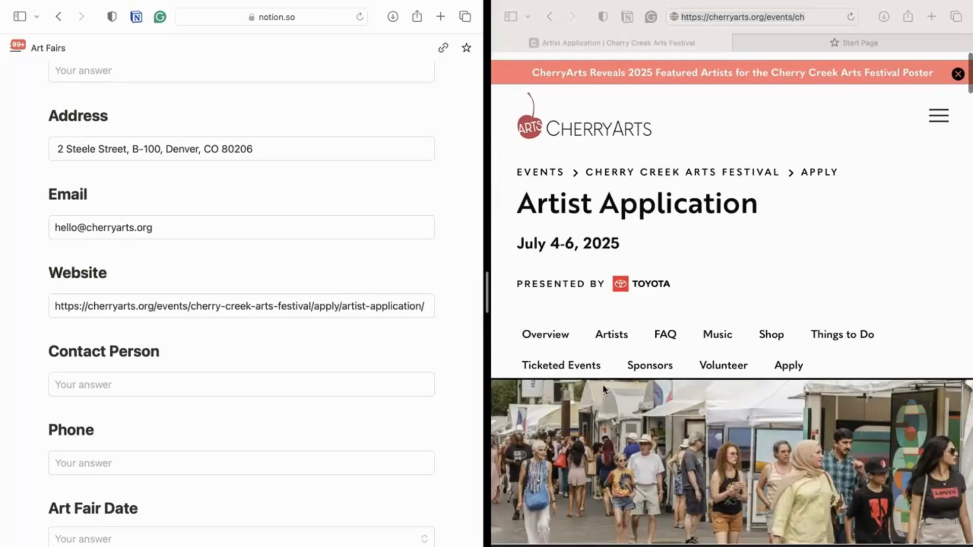
Set the form's Art Fair Date to the range July 4, 2025 to July 6, 2025.
click(199, 542)
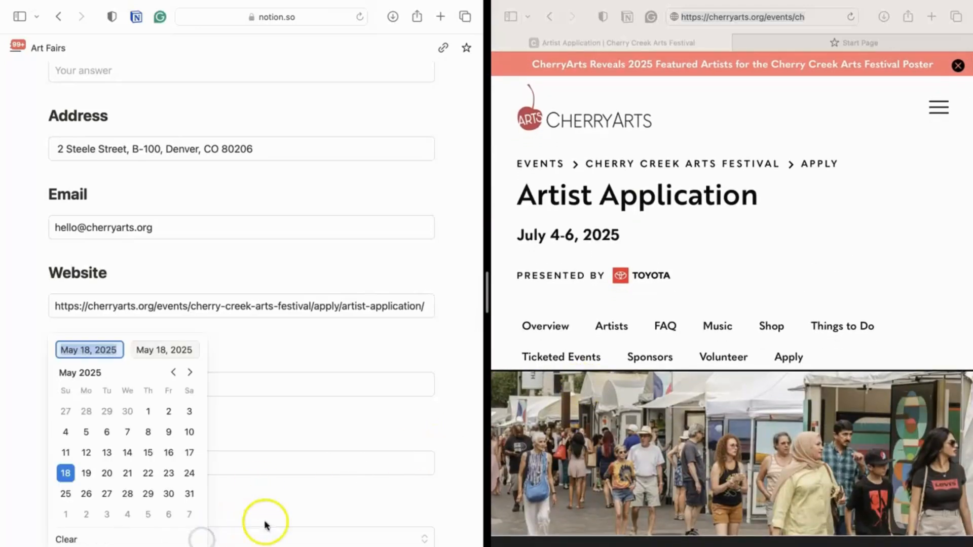
click(189, 372)
click(190, 372)
click(168, 413)
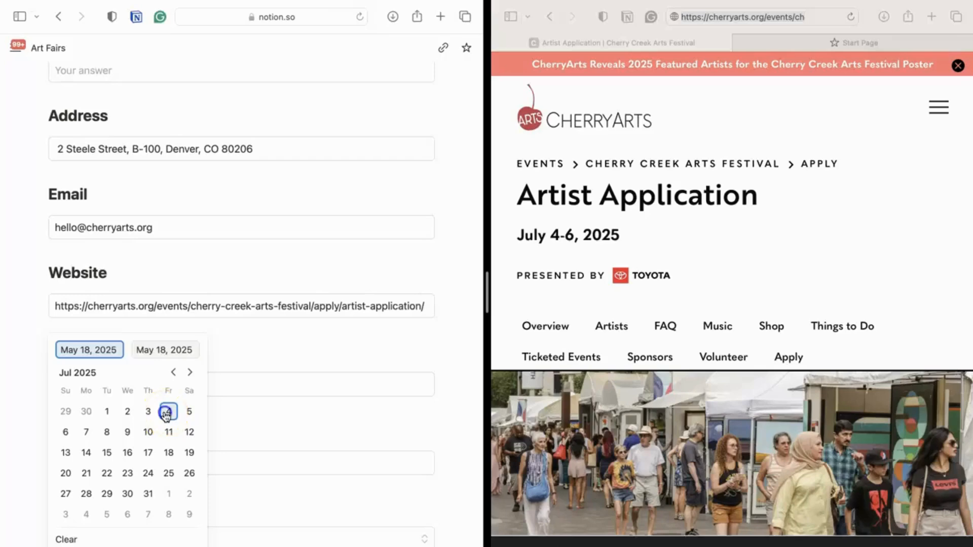
click(189, 412)
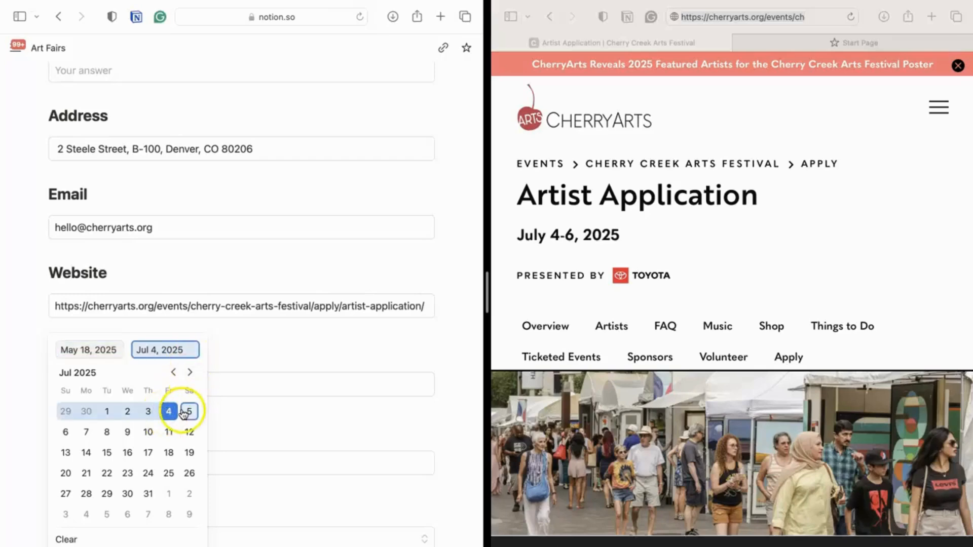
click(67, 432)
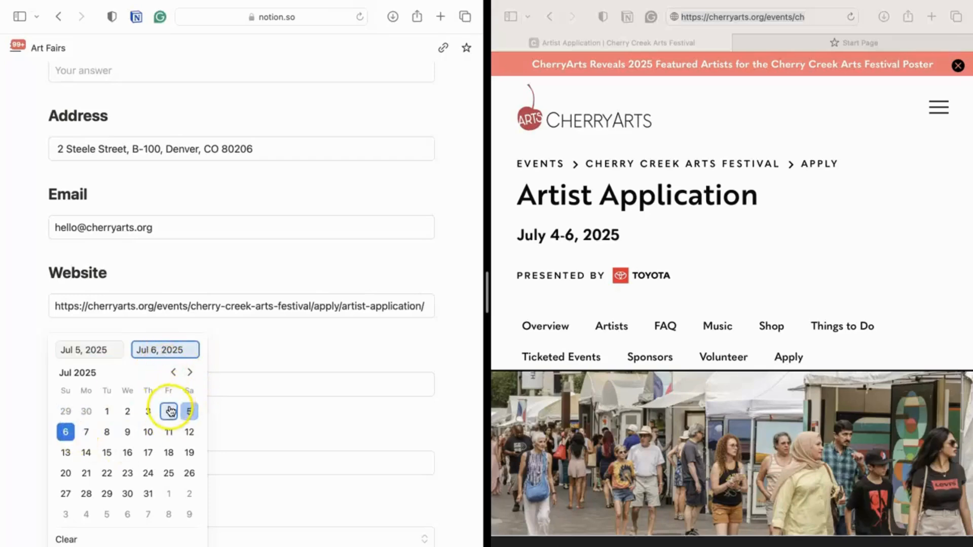
click(90, 352)
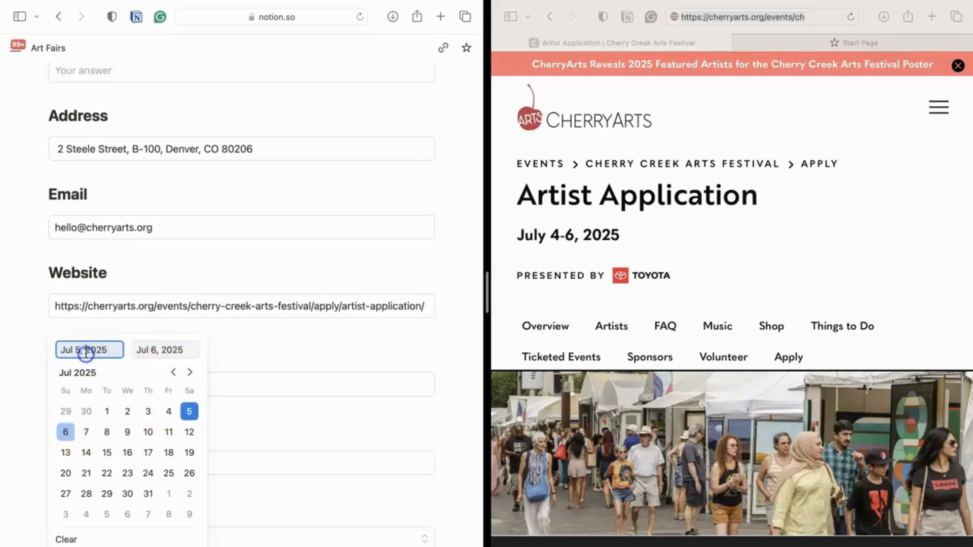
click(169, 412)
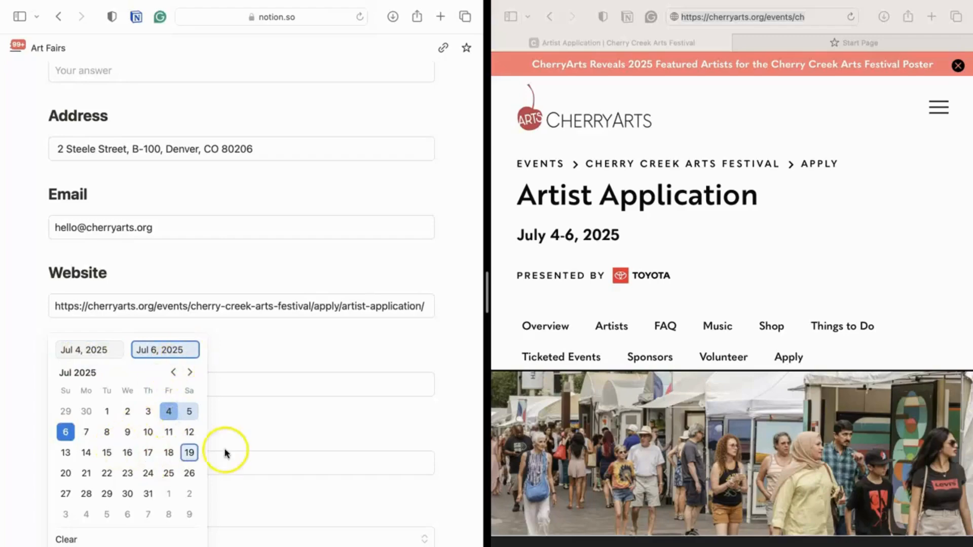
click(250, 425)
Enter 2 as the Number of Days in the form.
scroll(250, 473, down, 5)
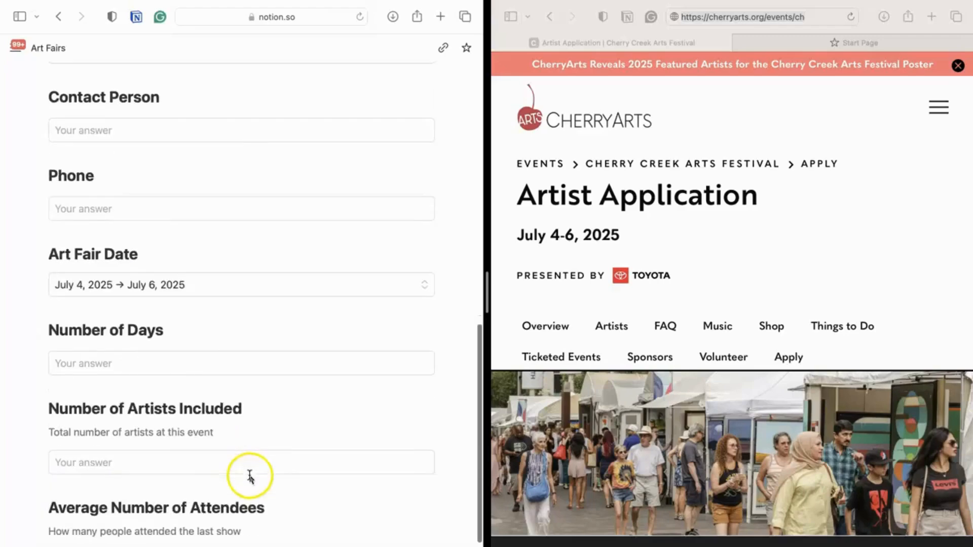
click(198, 364)
text(2)
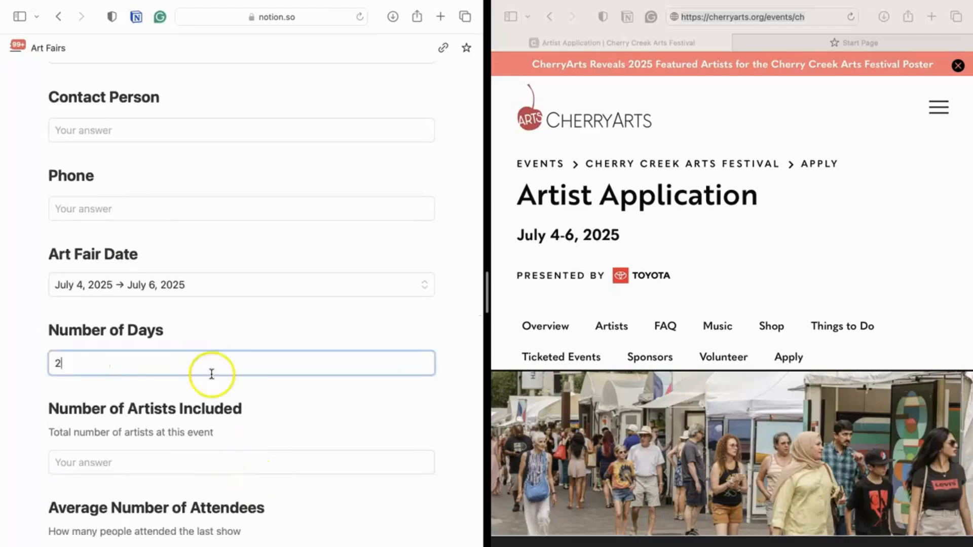
click(243, 433)
Find the number of invited artists in the festival's Fast Facts and enter 20 as the Number of Artists Included.
scroll(634, 374, down, 6)
scroll(640, 370, down, 15)
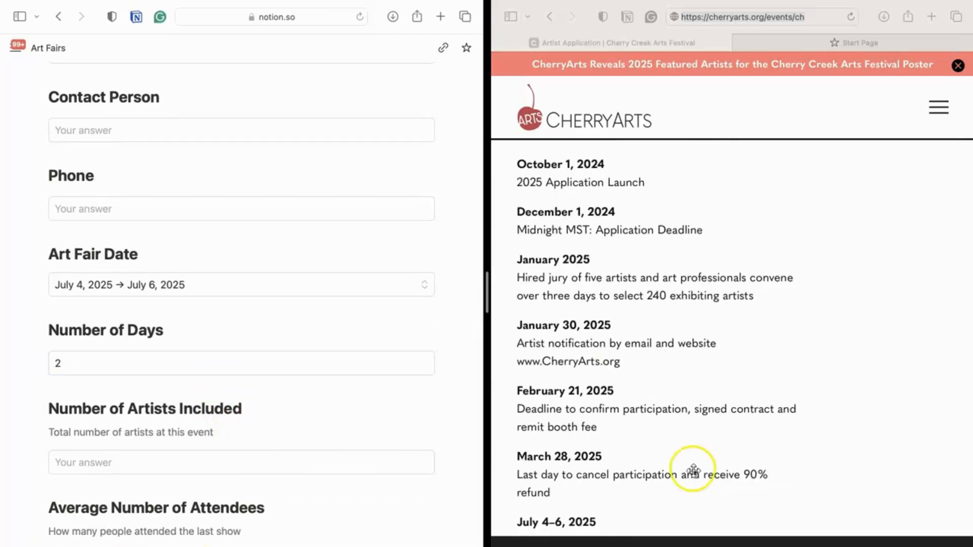
scroll(694, 470, down, 9)
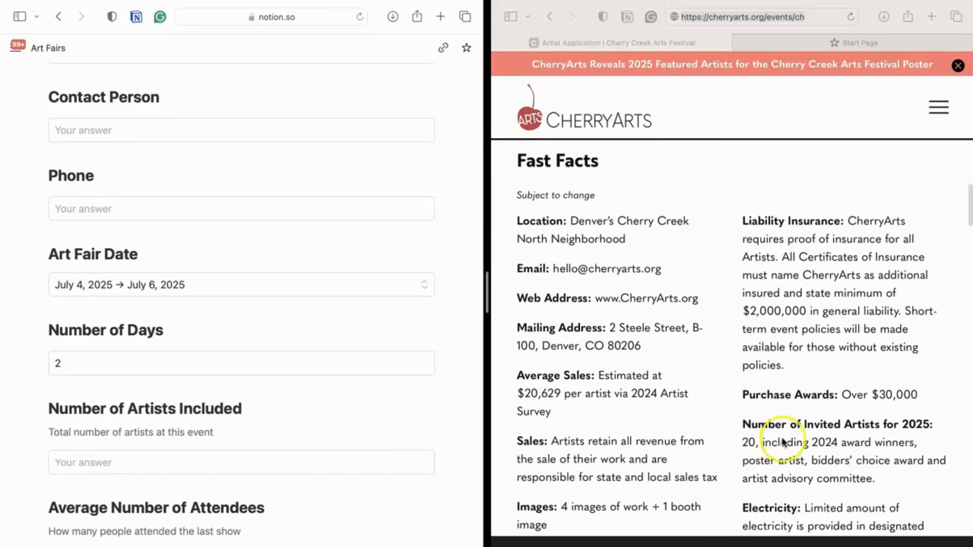
scroll(794, 450, down, 2)
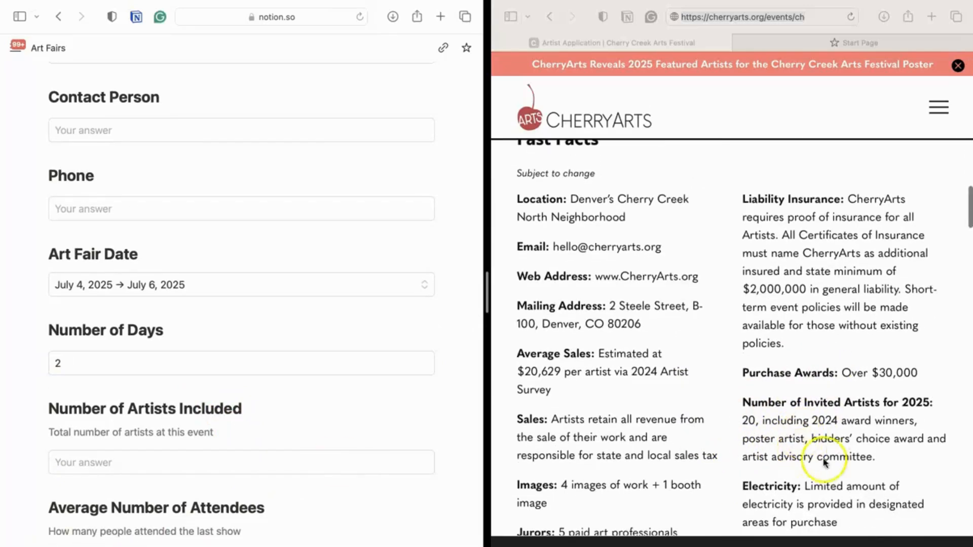
click(919, 406)
key(super+l)
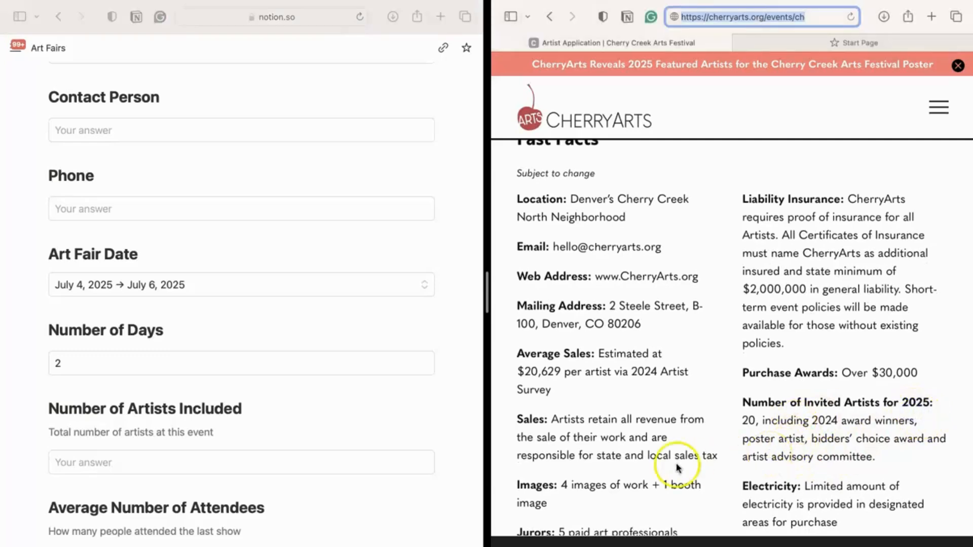
scroll(678, 468, down, 3)
click(228, 472)
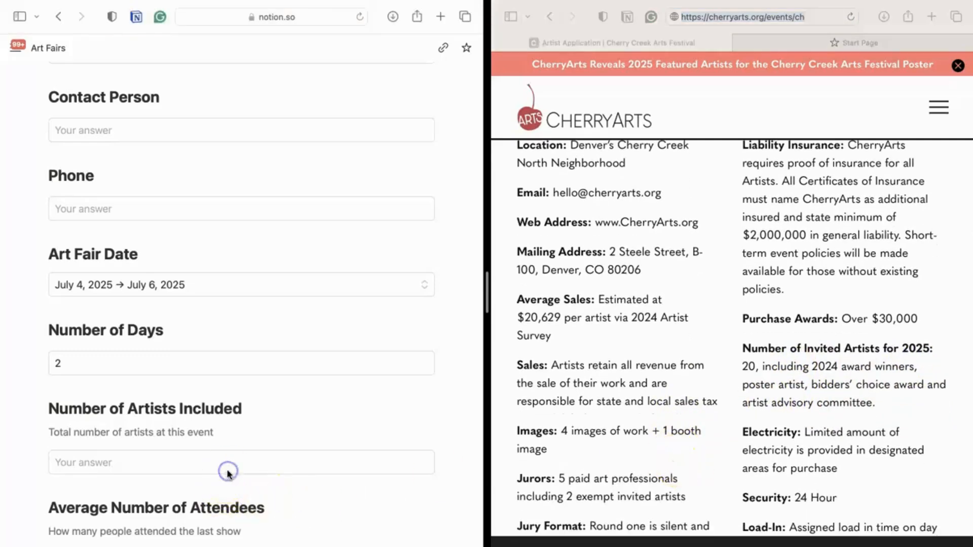
text(20)
click(305, 495)
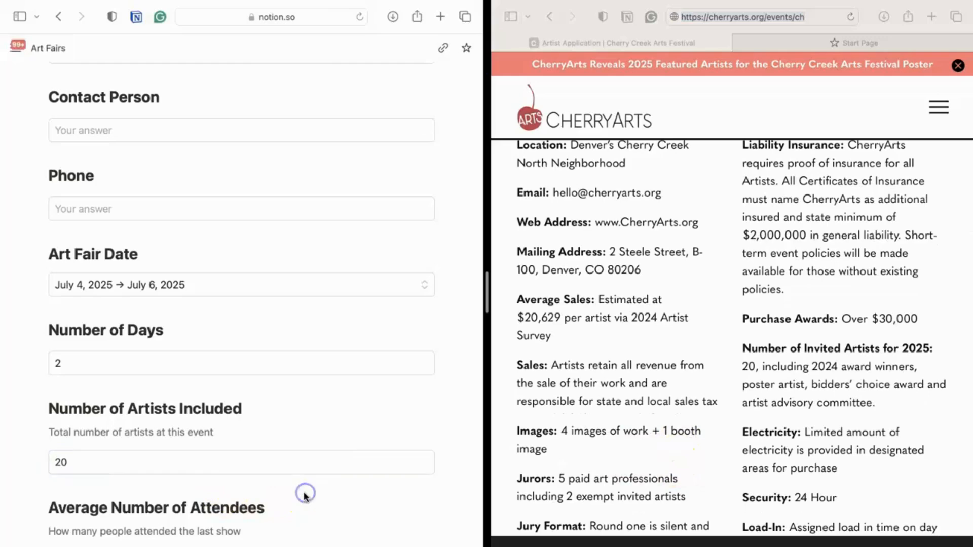
Find the attendance in the festival's Fast Facts and enter 150000 as the Average Number of Attendees.
scroll(305, 494, down, 2)
scroll(752, 421, up, 2)
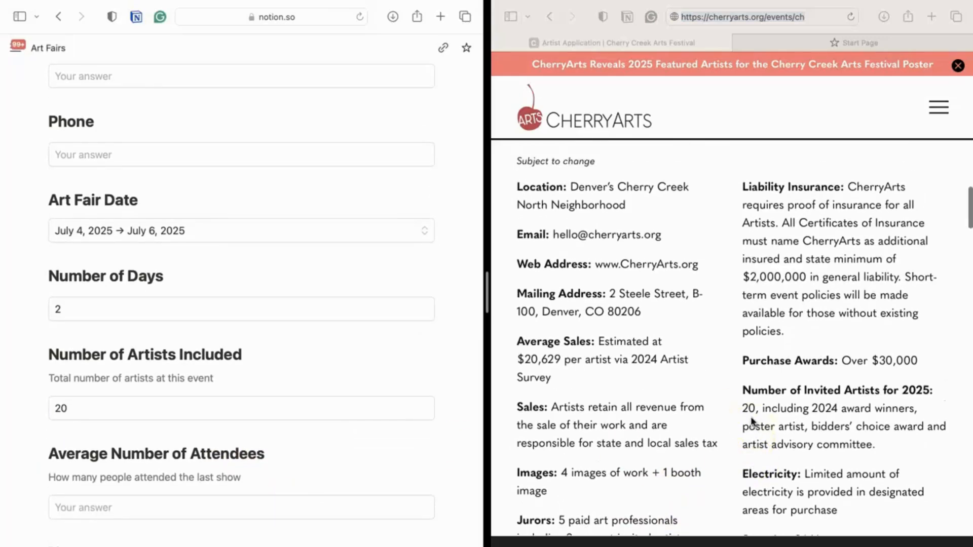
scroll(752, 421, down, 8)
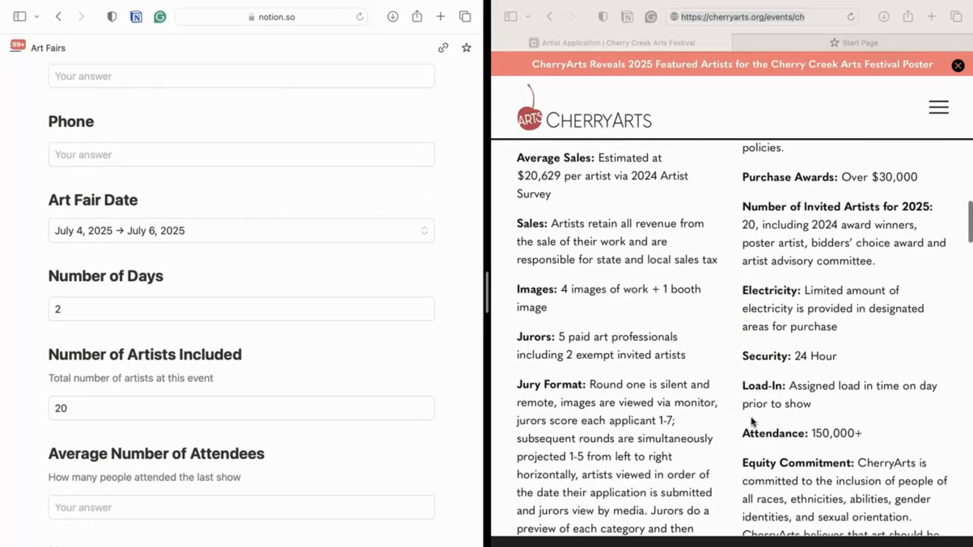
click(234, 512)
text(150000)
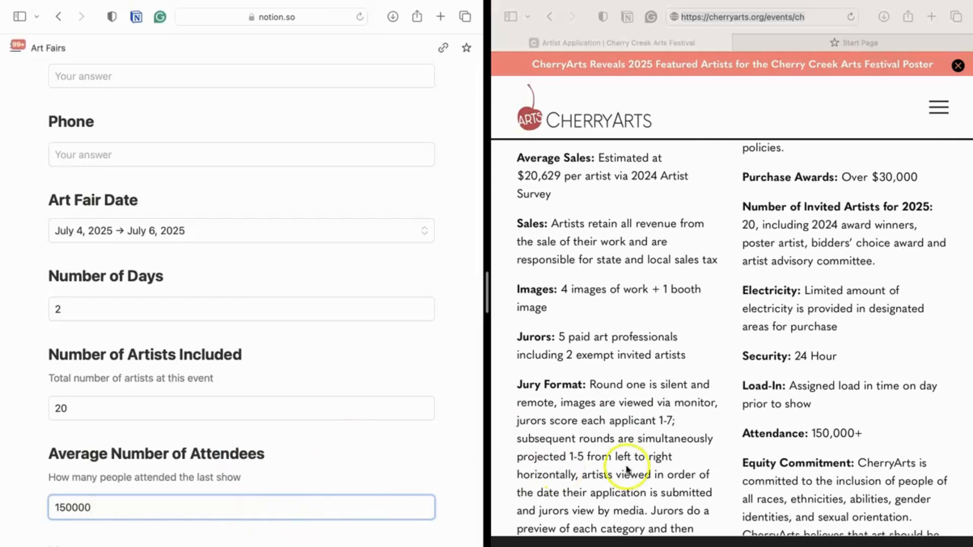
Check the application fee and booth fee details at the end of the festival's Fast Facts.
scroll(652, 463, down, 11)
scroll(652, 466, down, 3)
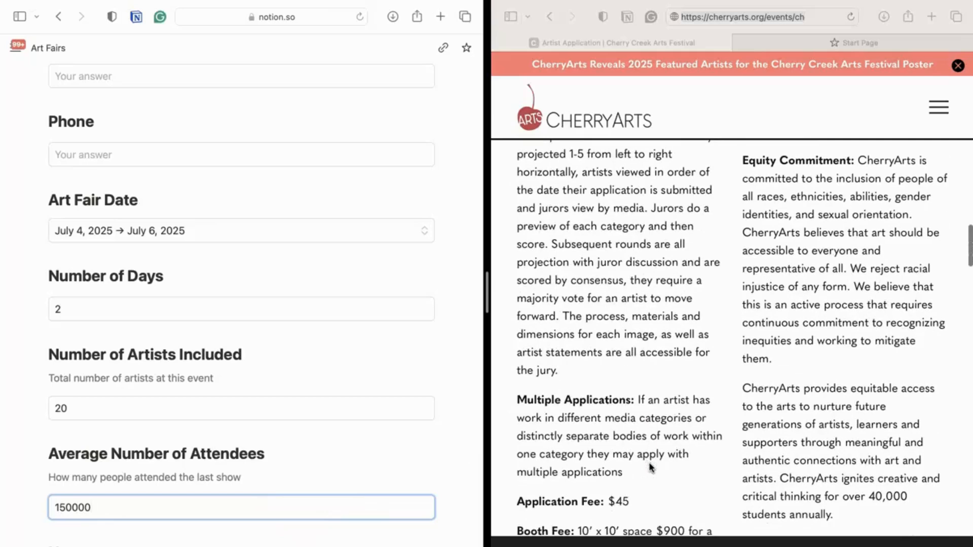
scroll(652, 466, down, 3)
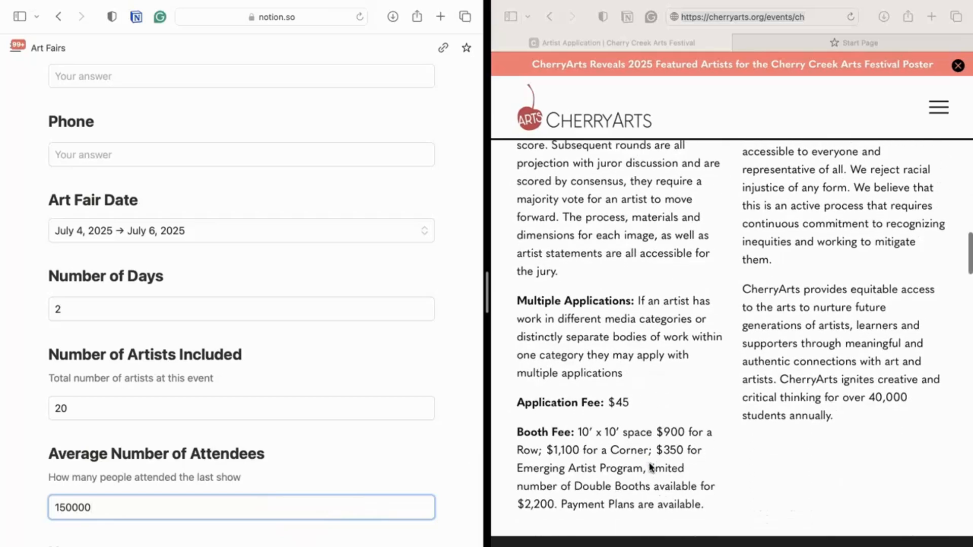
scroll(652, 467, down, 2)
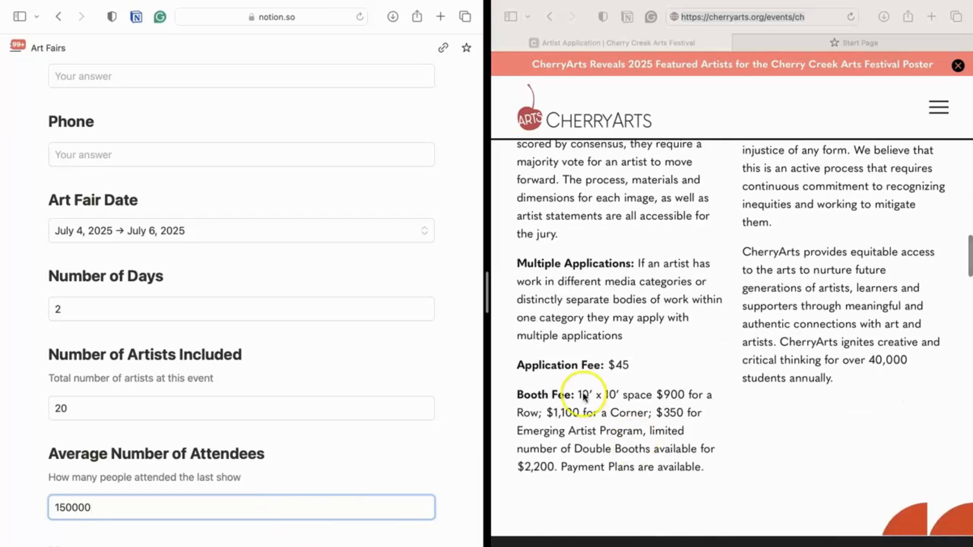
Review all the answers in the Art Fairs form for Cherry Arts and submit the response.
scroll(294, 496, down, 4)
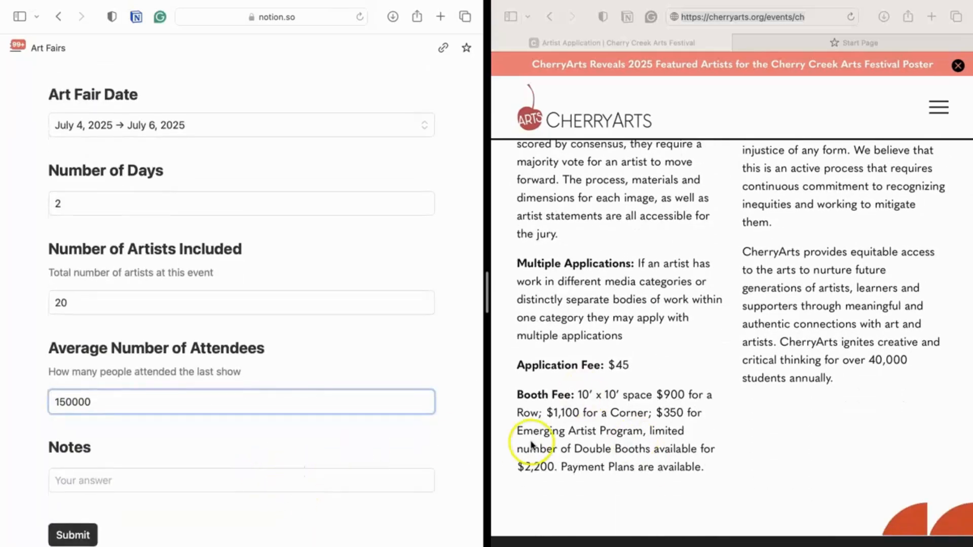
scroll(385, 314, up, 3)
scroll(386, 314, up, 15)
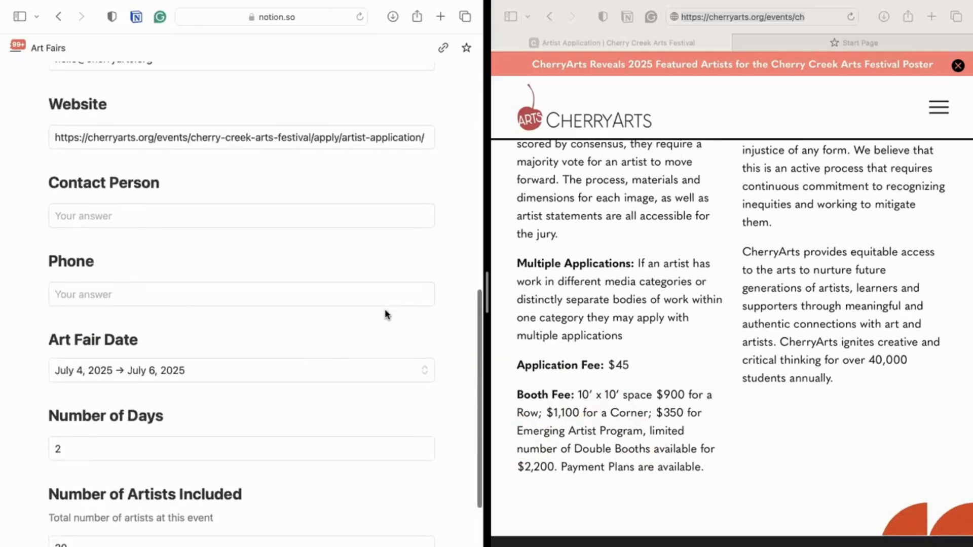
scroll(385, 315, up, 8)
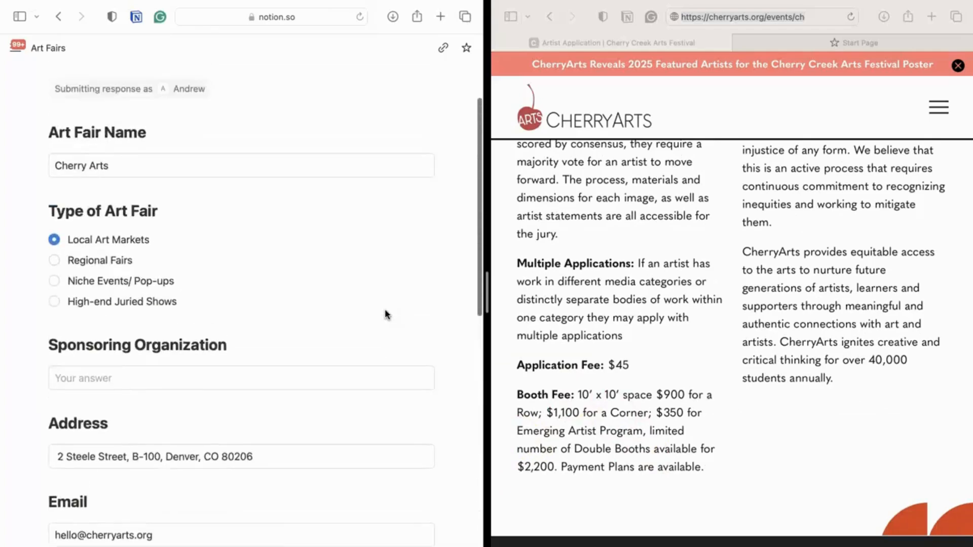
scroll(321, 435, down, 3)
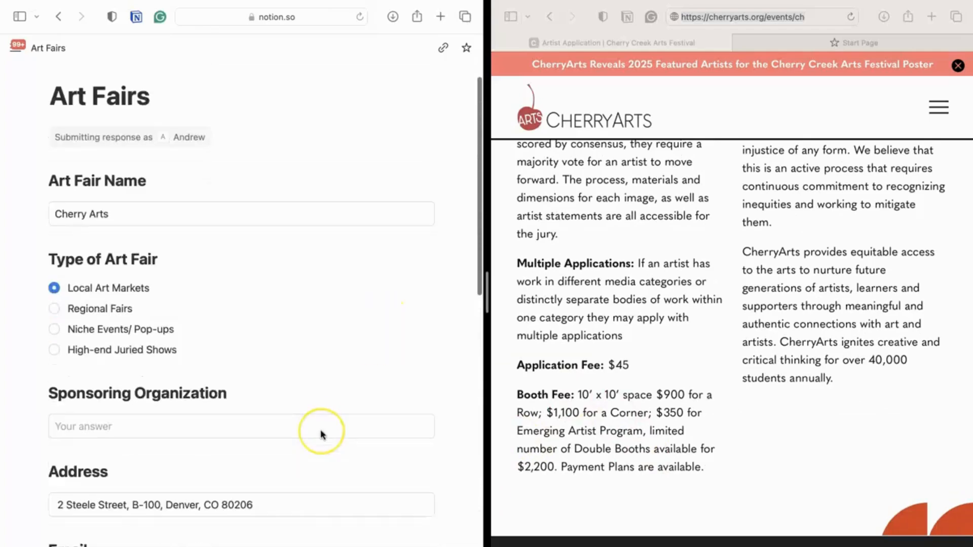
scroll(322, 435, down, 20)
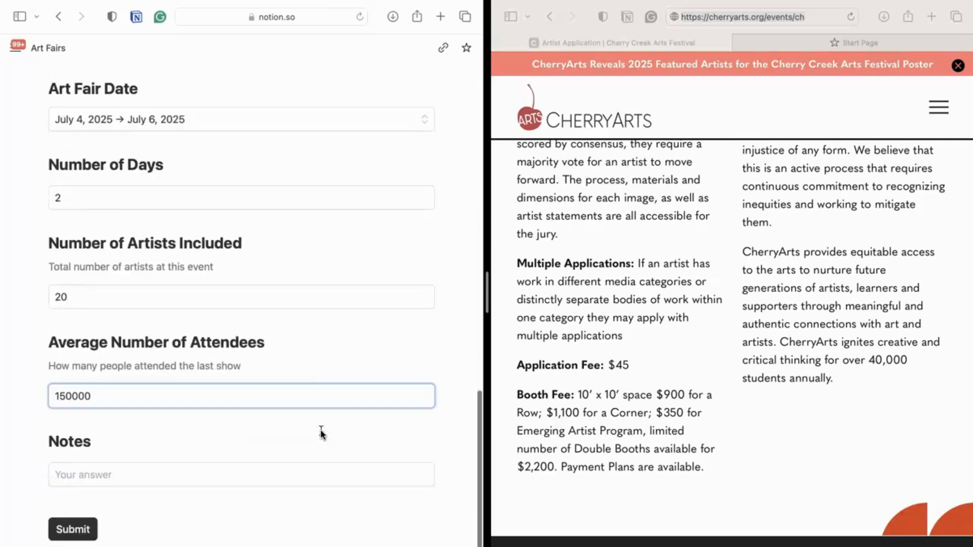
click(89, 535)
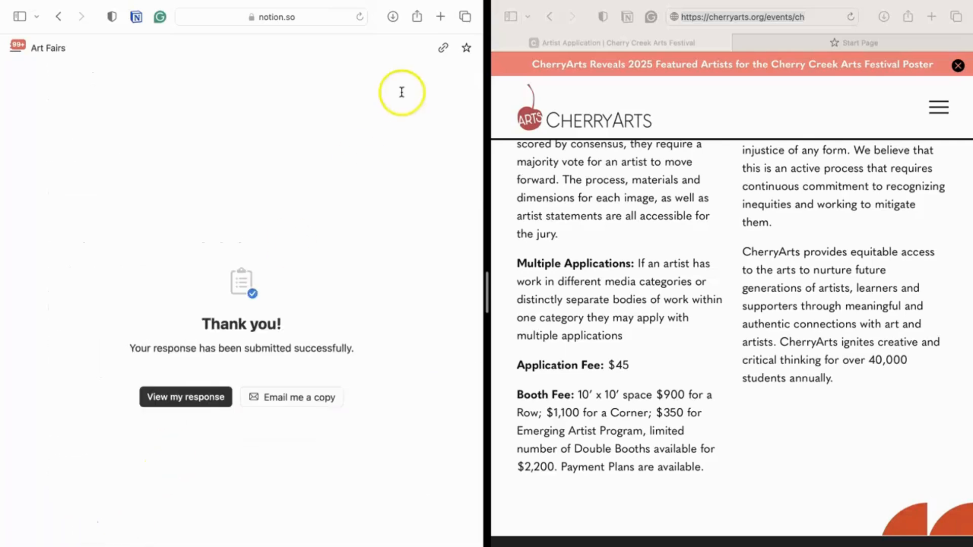
Reload the Art Fairs form for a blank entry and switch back to the Getting into Art Fairs page in Notion.
click(358, 17)
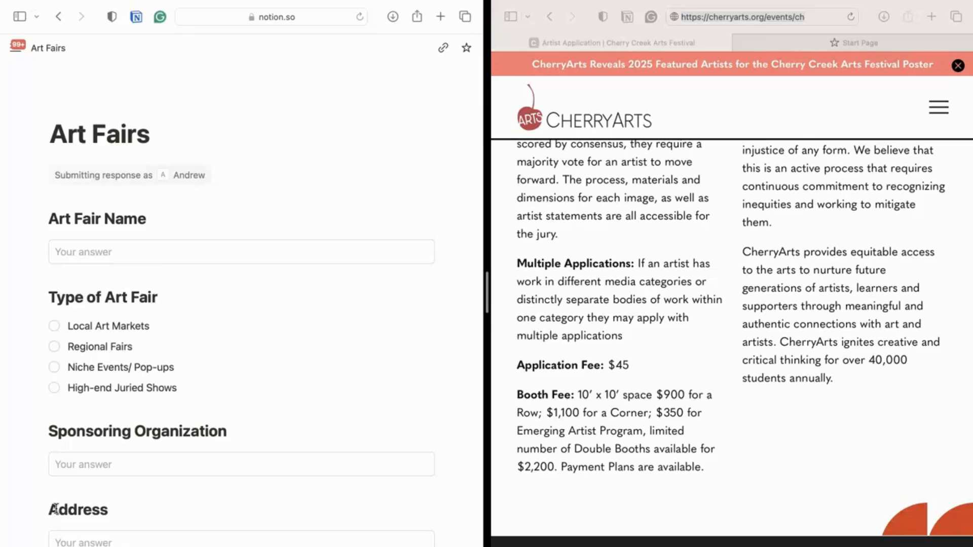
mouse_move(5, 538)
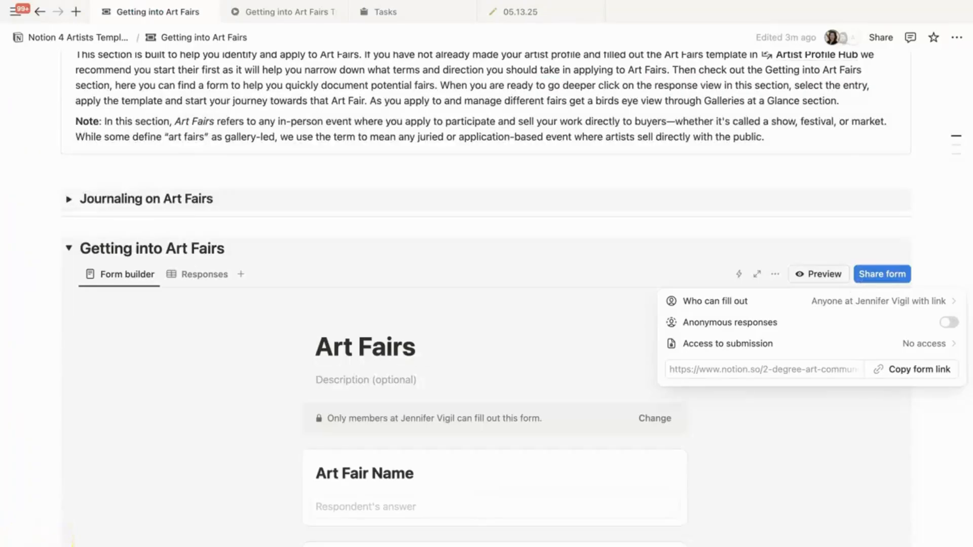
Open the Cherry Arts entry from the Getting into Art Fairs responses, apply the Art Fairs template, and expand it to full page.
click(201, 276)
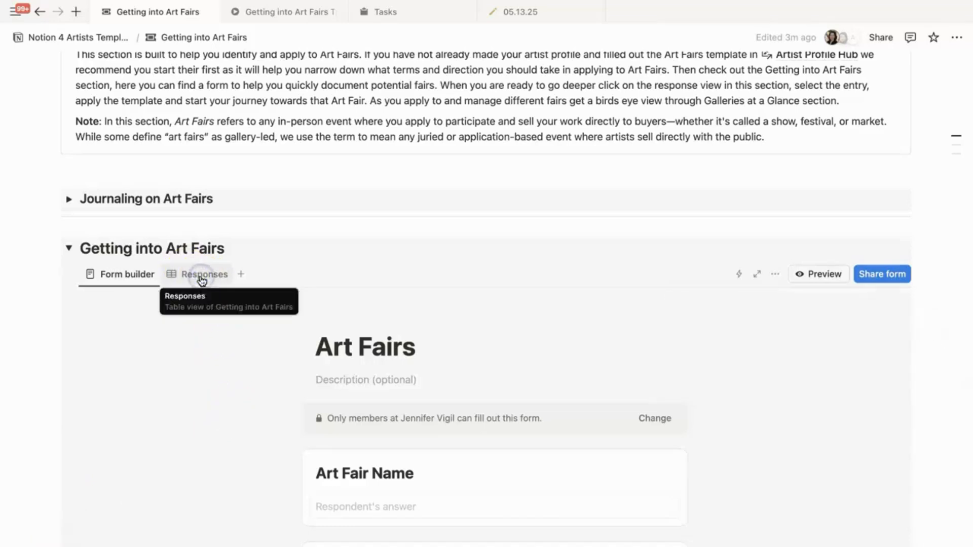
click(201, 276)
mouse_move(251, 350)
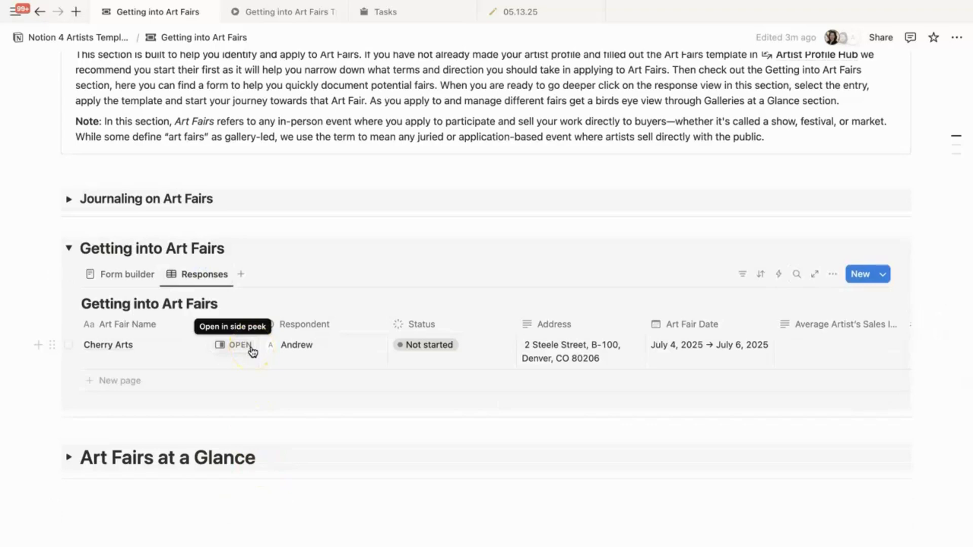
click(251, 349)
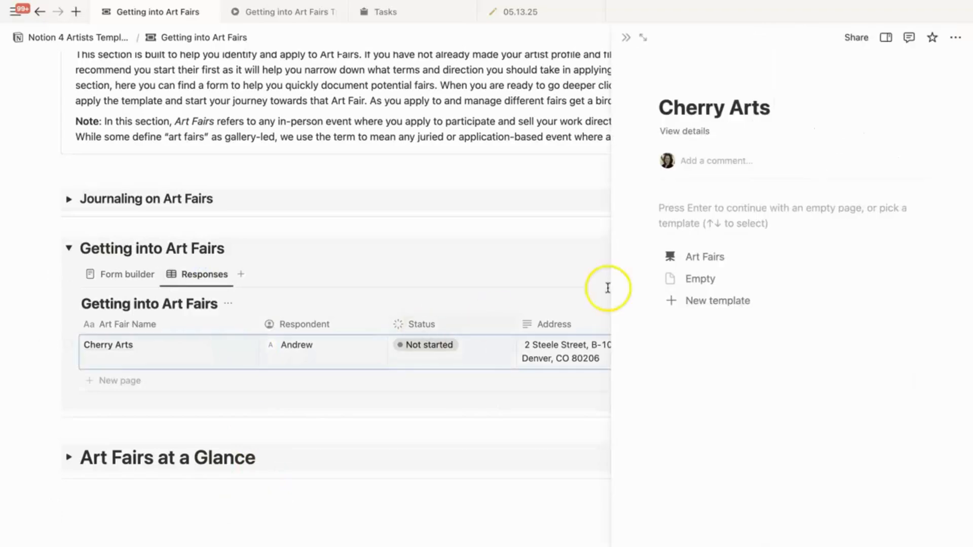
click(708, 258)
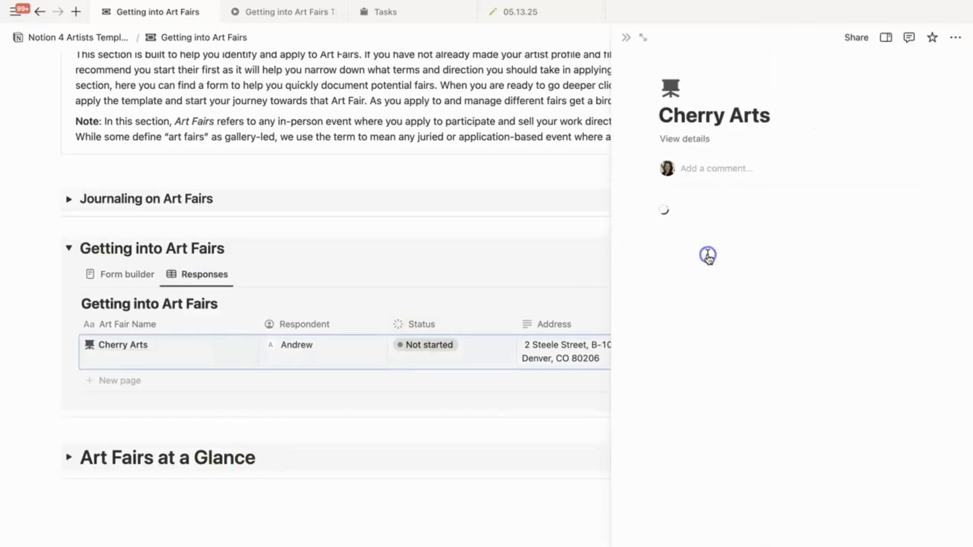
click(644, 37)
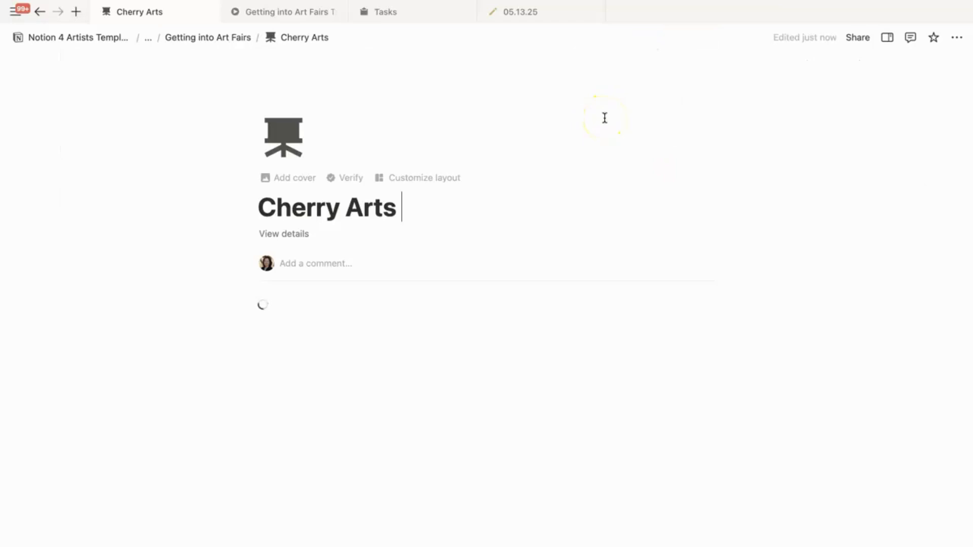
Review the Cherry Arts property details and the Art Fairs Summary above the Shows Milestones board, and close the details.
click(297, 231)
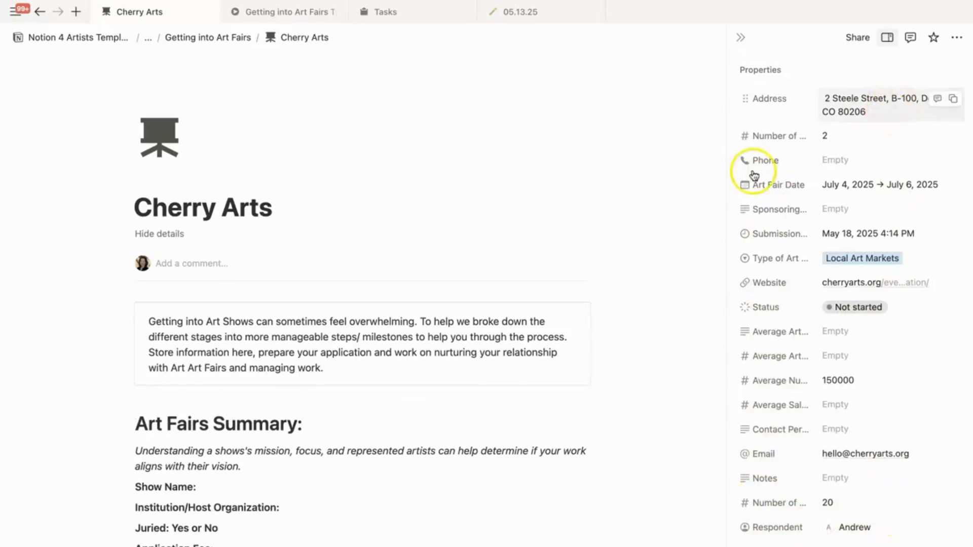
scroll(571, 467, down, 5)
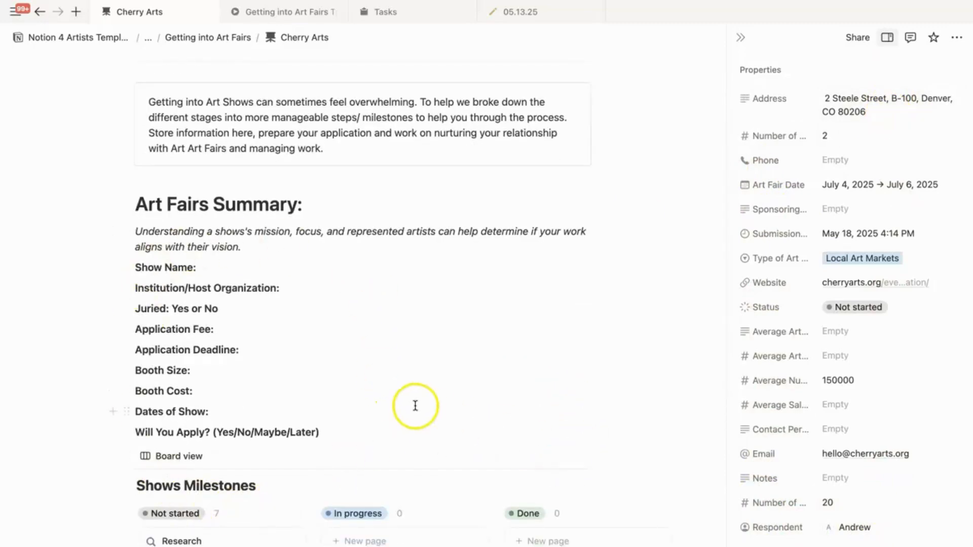
scroll(415, 401, down, 2)
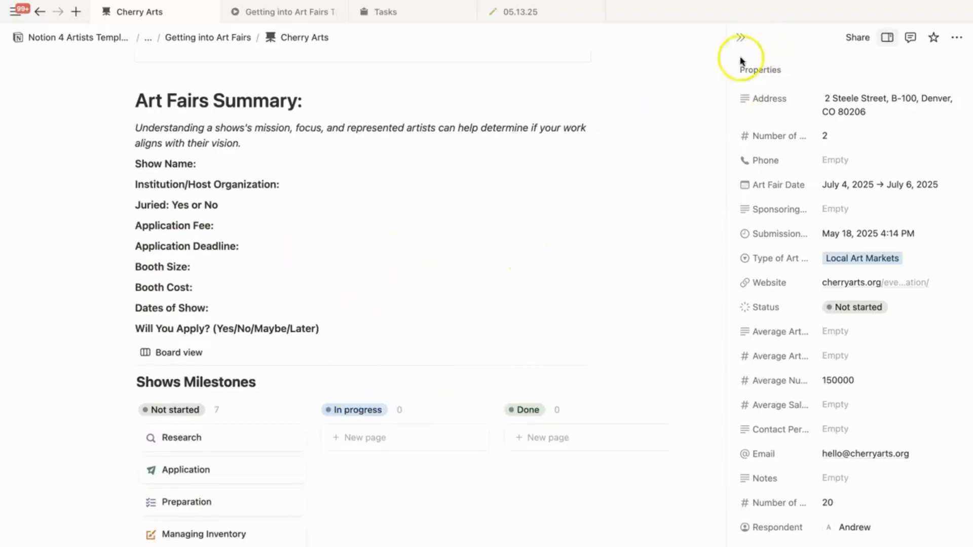
click(741, 37)
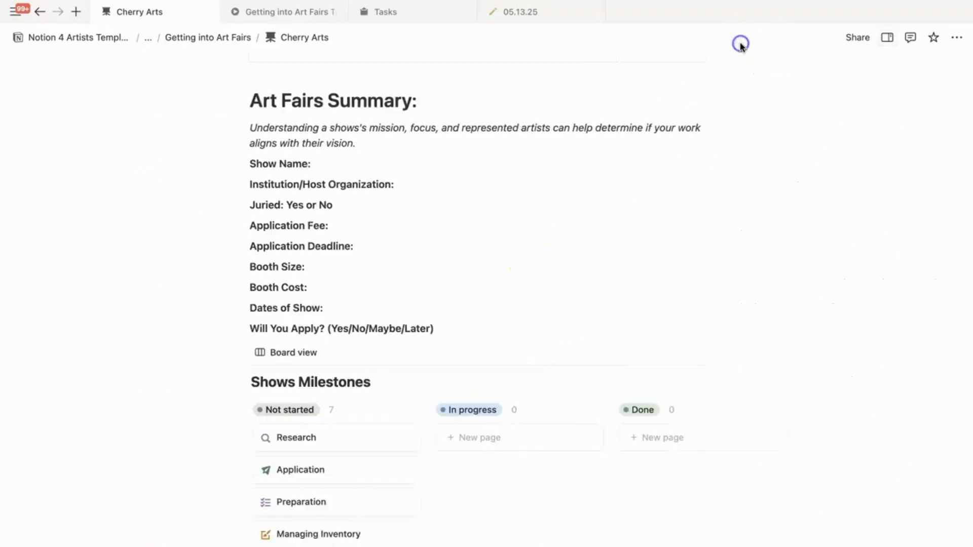
Open the Research milestone from the Shows Milestones board as a full page and go to its Art Fair Summary.
click(332, 446)
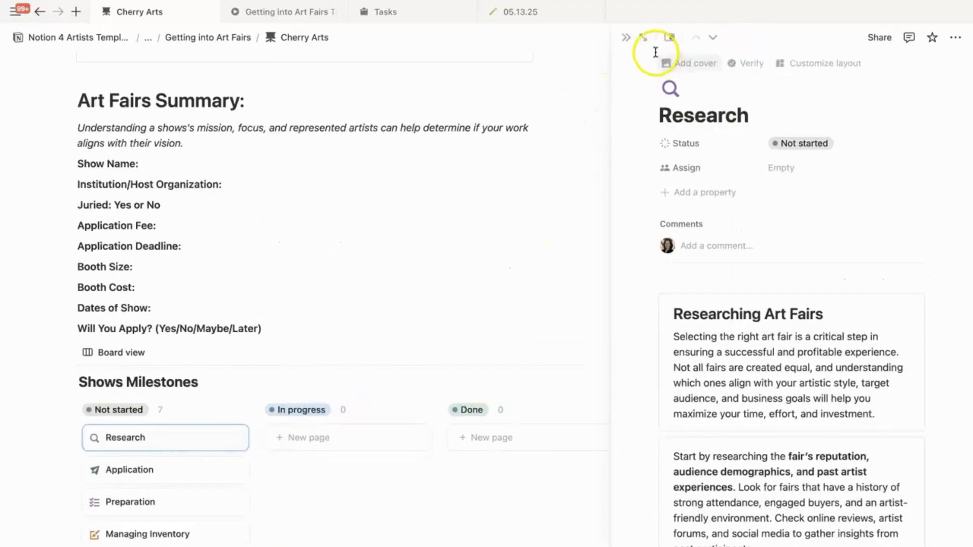
click(642, 44)
scroll(633, 343, down, 5)
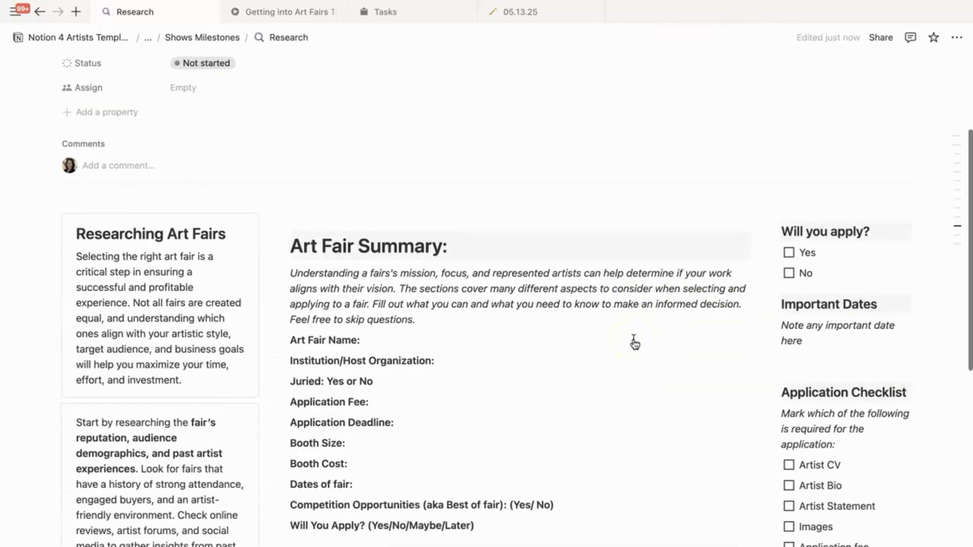
scroll(635, 343, down, 1)
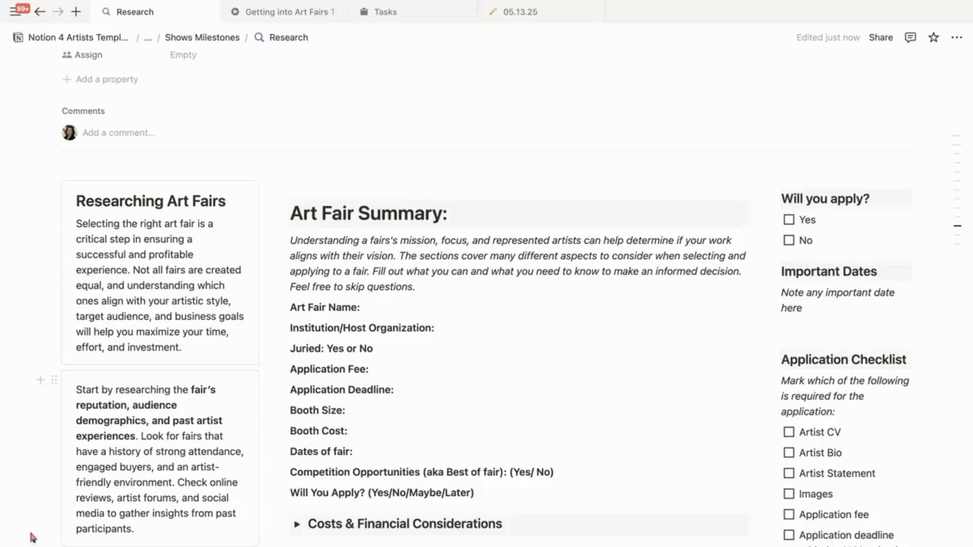
Enter Cherry Arts as the Art Fair Name in the Research page's Art Fair Summary.
scroll(679, 419, up, 9)
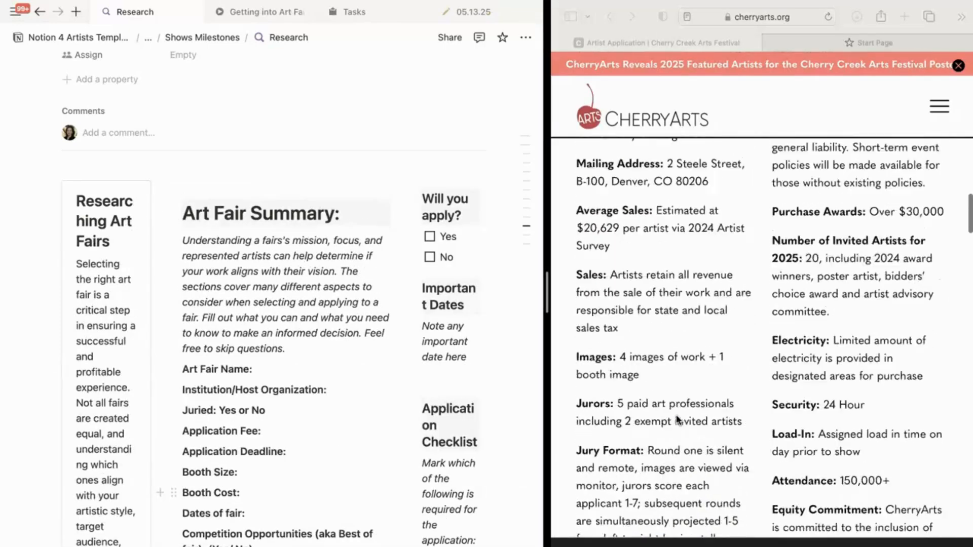
scroll(678, 420, up, 4)
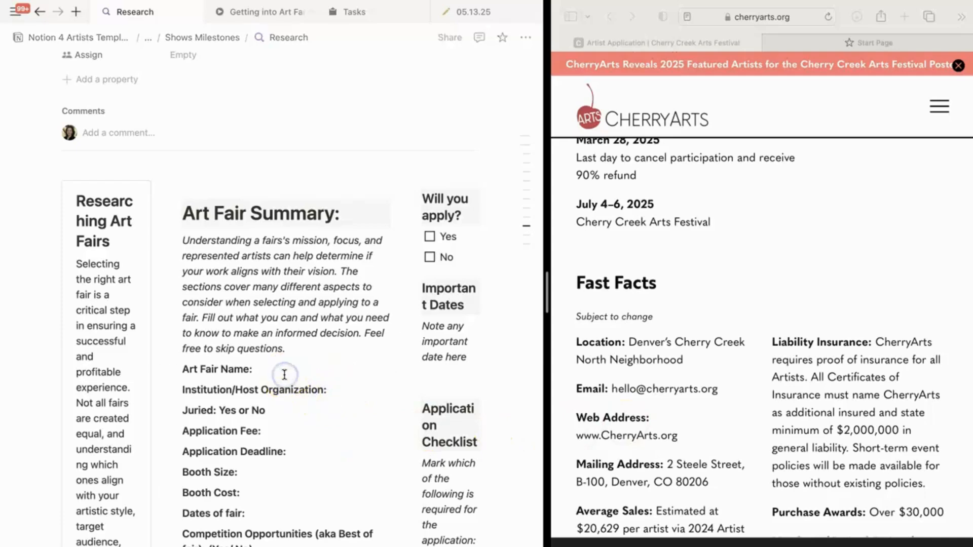
text(Cherry Arts)
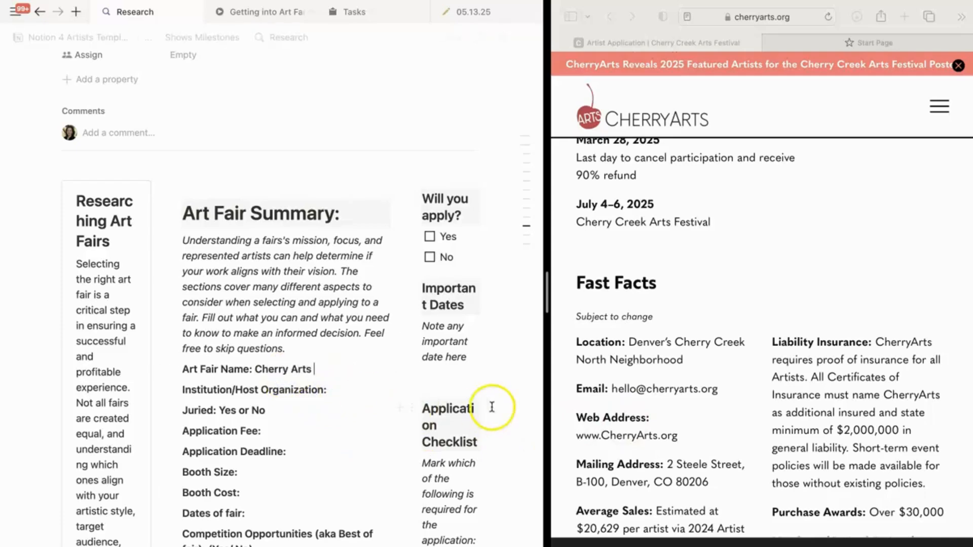
Check the jury information in the festival's Fast Facts and reduce the Juried answer to Yes.
scroll(591, 413, up, 1)
scroll(602, 418, down, 2)
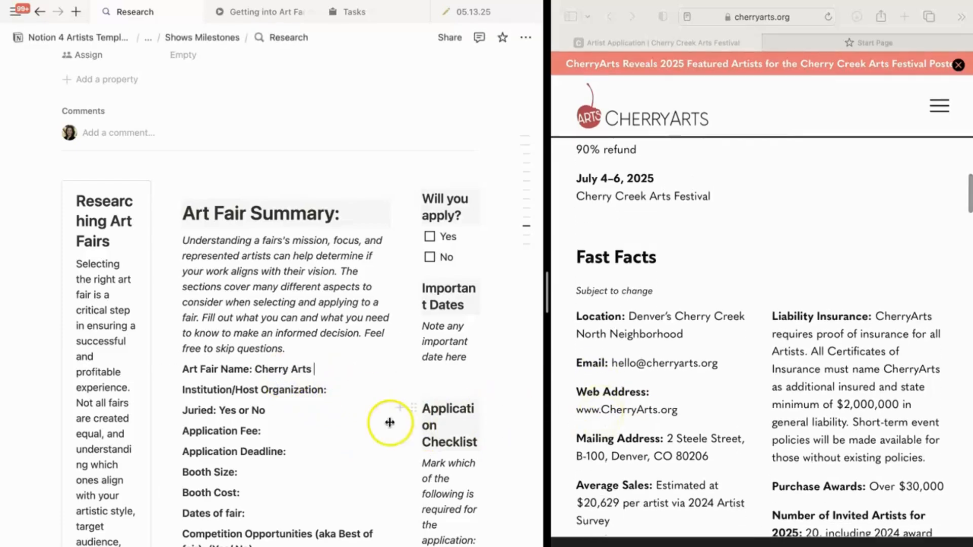
click(310, 426)
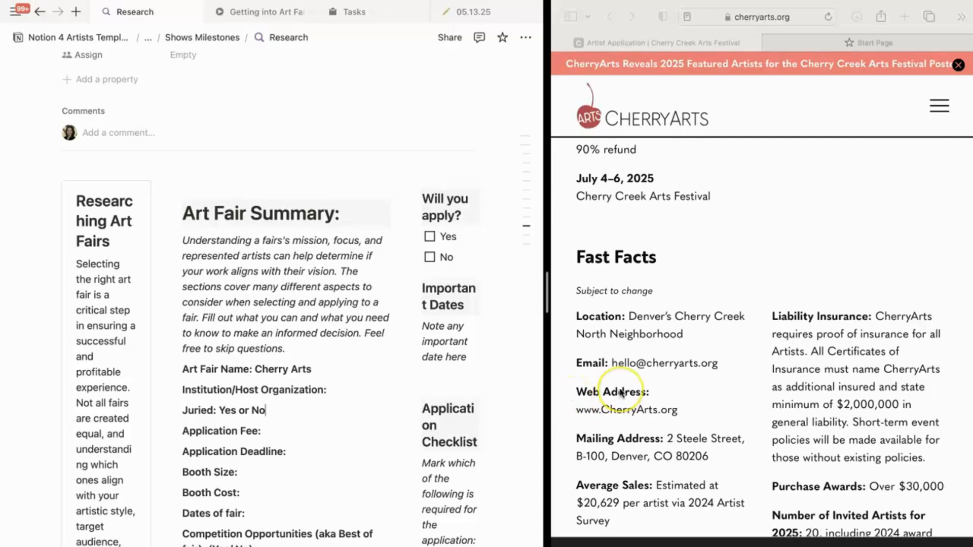
scroll(622, 393, down, 4)
scroll(622, 393, down, 5)
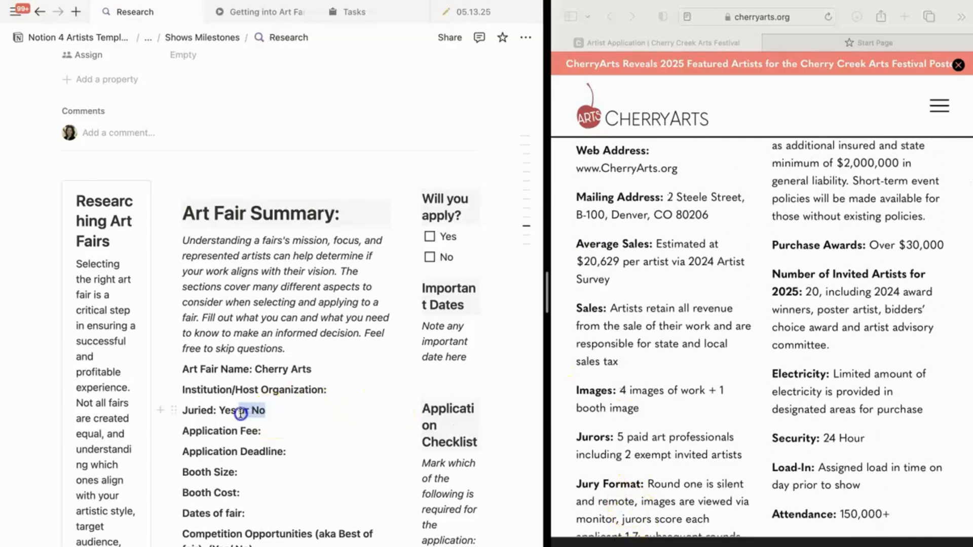
key(BackSpace)
scroll(655, 479, down, 2)
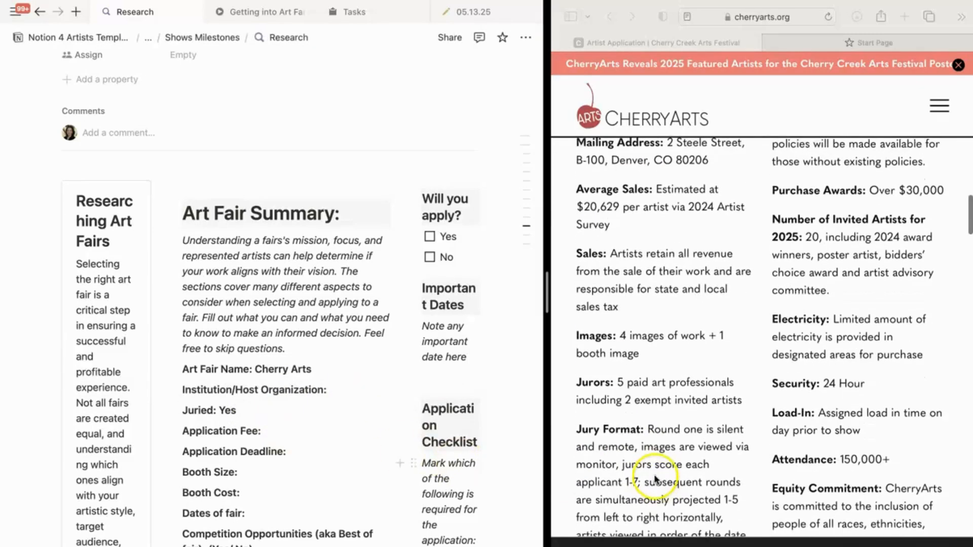
Find the application fee in the festival's Fast Facts and enter $45 as the Application Fee.
scroll(394, 426, down, 1)
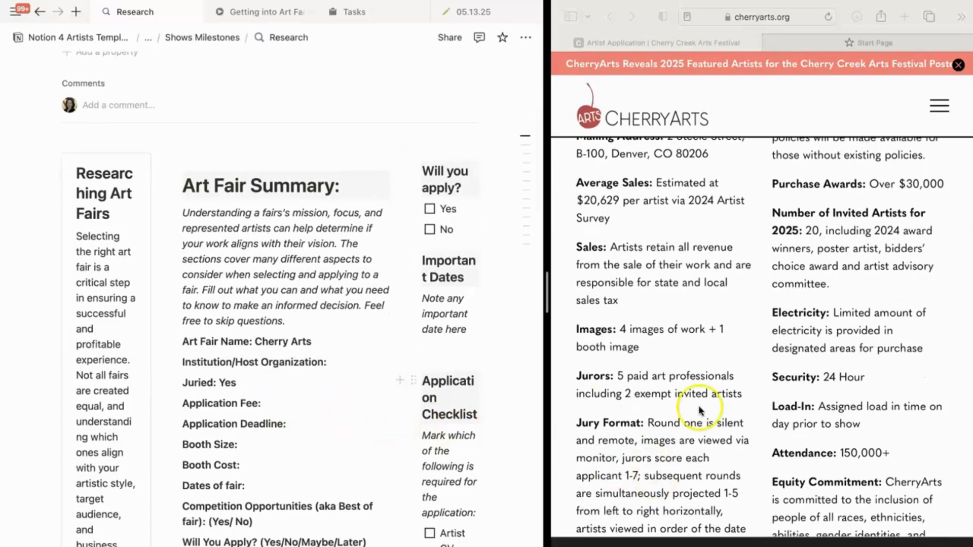
scroll(700, 410, down, 10)
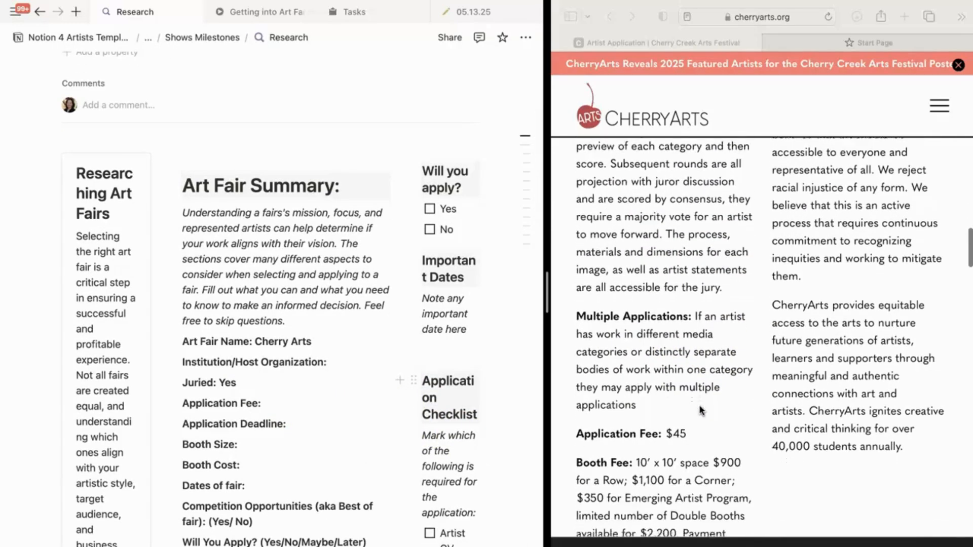
click(324, 404)
text($)
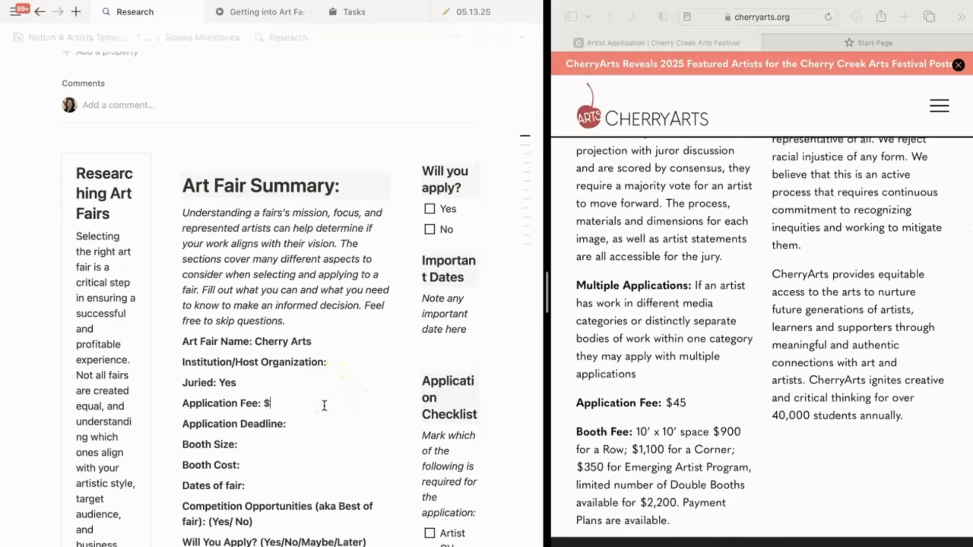
text(45)
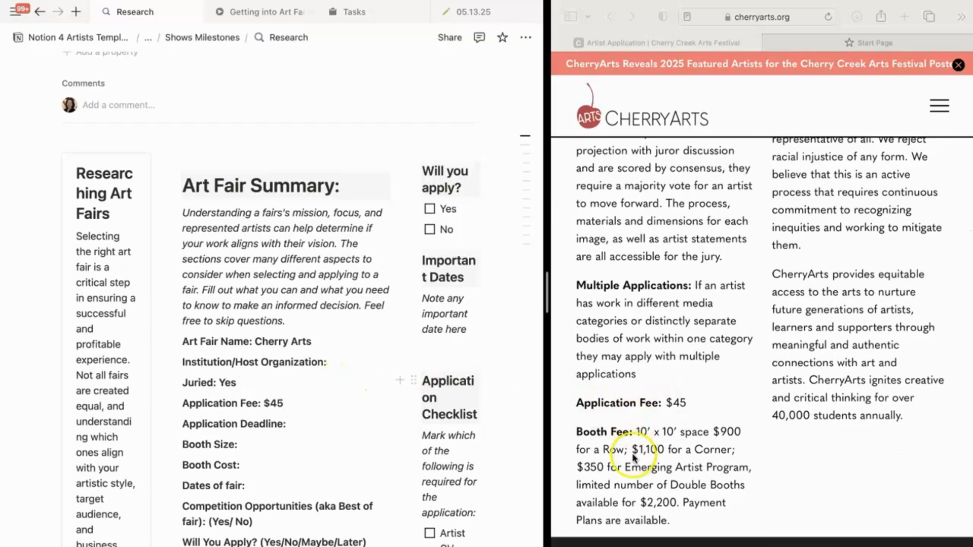
Copy the Booth Fee details from the Fast Facts and rename the Booth Size label to Booth Size & Cost.
scroll(634, 457, down, 1)
click(679, 411)
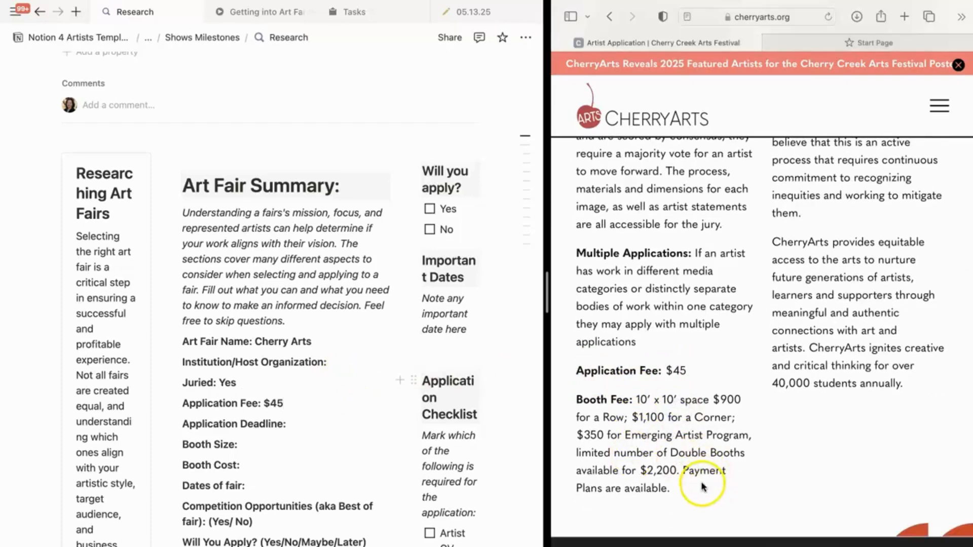
drag(686, 494, 632, 403)
click(185, 462)
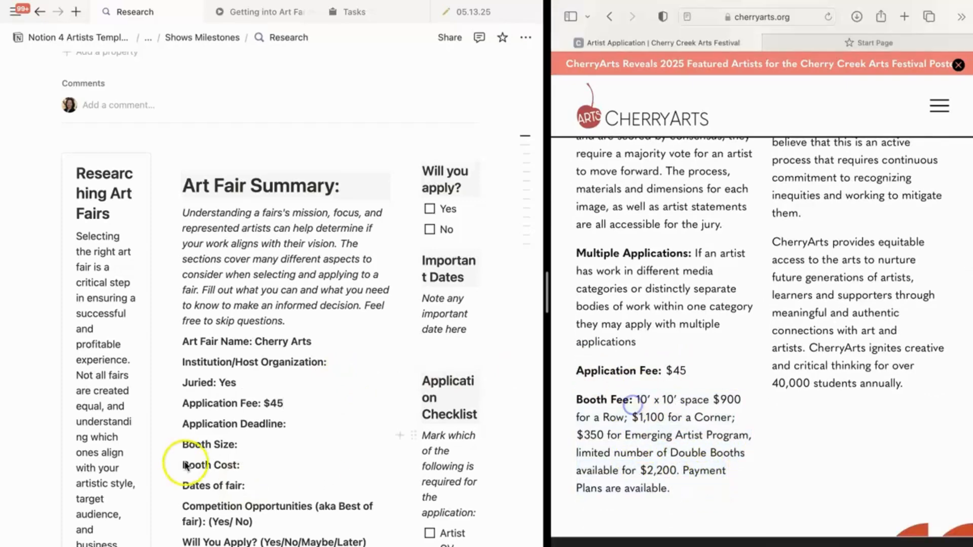
text(& )
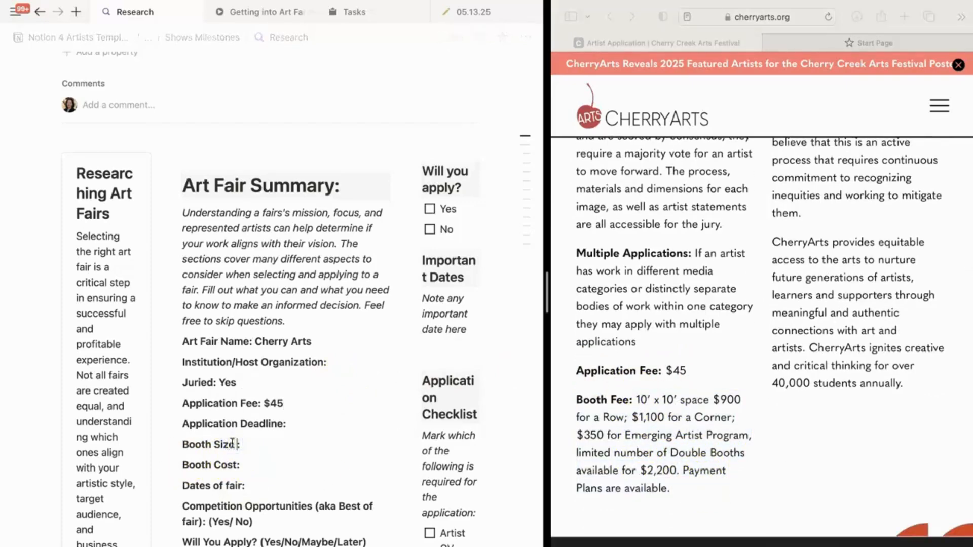
text(Cost)
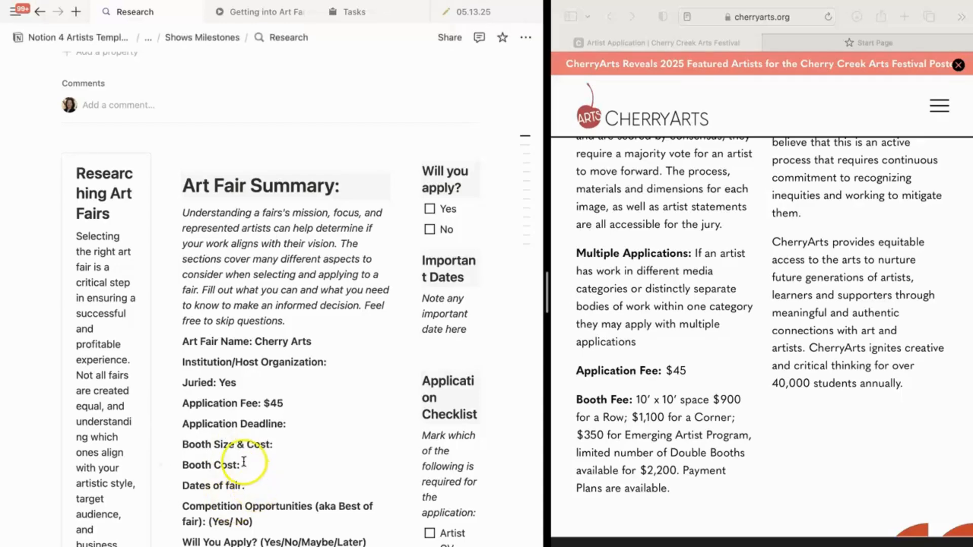
Delete the separate Booth Cost line and paste the copied booth fee details after Booth Size & Cost.
drag(245, 462, 180, 462)
key(BackSpace)
key(BackSpace)
text(10’ x 10’ space $900 for a Row; $1,100 for a Corner; $350 for Emerging Artist Program, limited number of Double Booths available for $2,200. Payment Plans are available.)
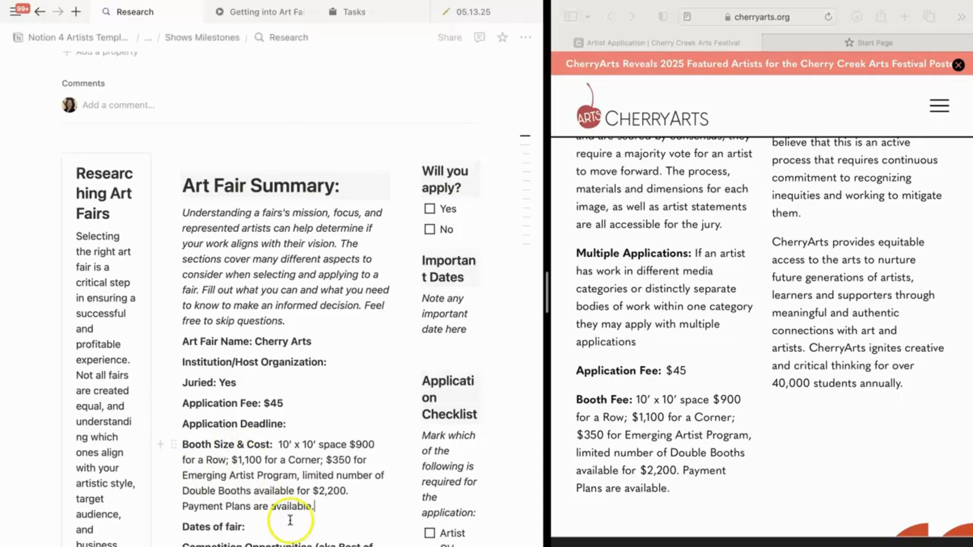
Enter July 4-6 as the Dates of fair.
scroll(374, 518, down, 1)
click(286, 483)
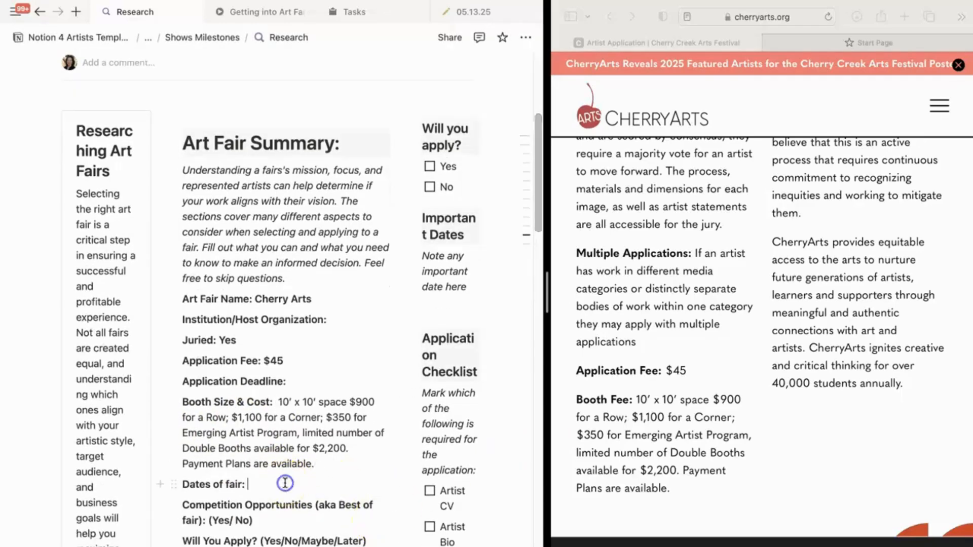
text(Kul)
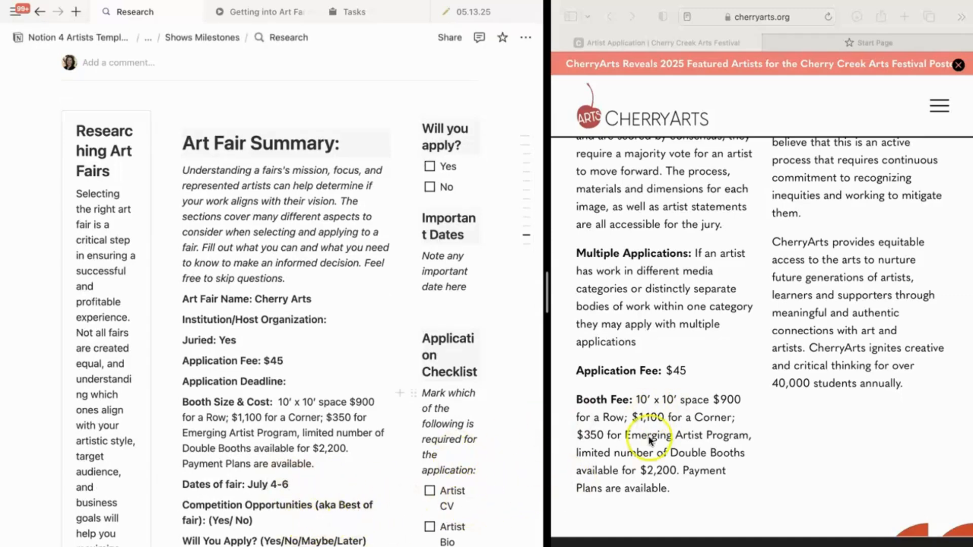
Check the Fast Facts for awards and answer Yes to both Competition Opportunities and Will You Apply.
scroll(649, 440, up, 3)
scroll(650, 440, up, 10)
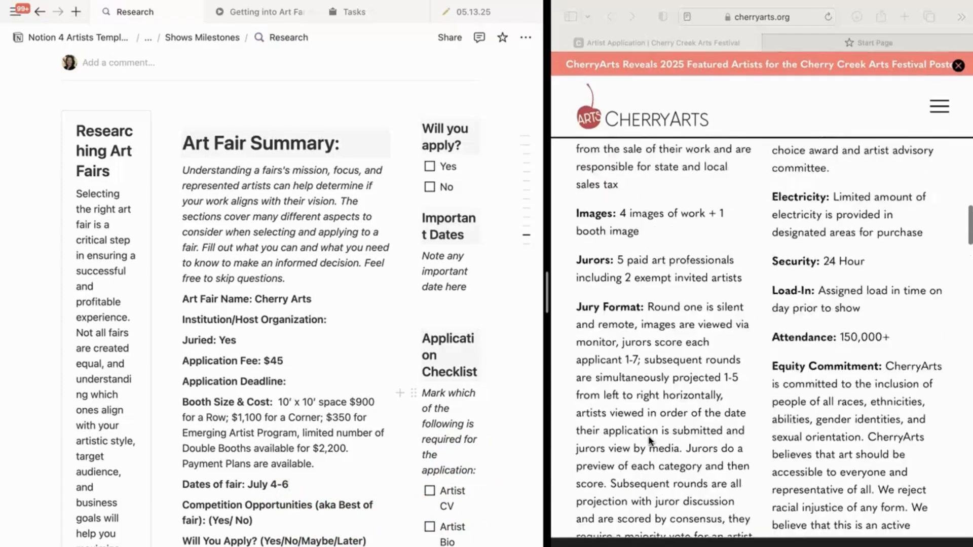
scroll(650, 441, up, 1)
click(229, 536)
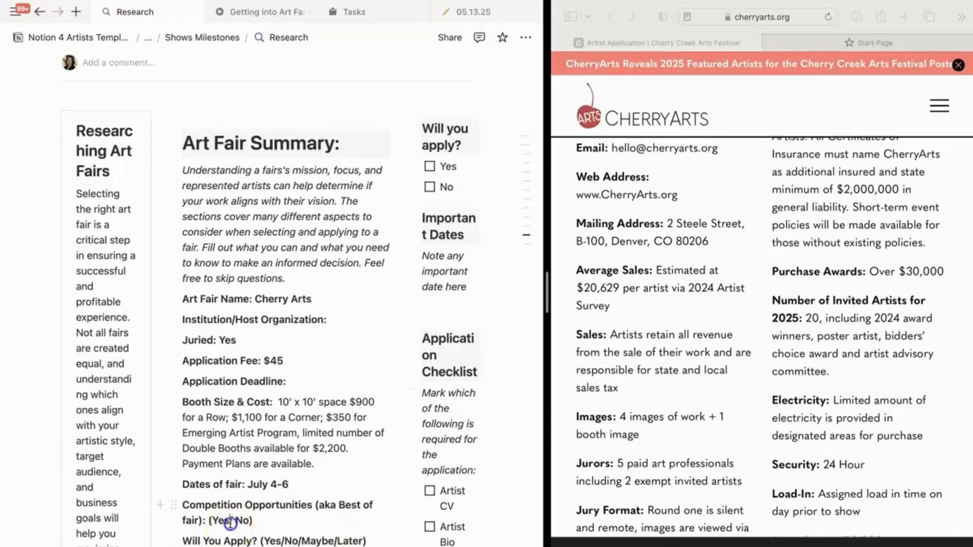
drag(263, 518, 209, 521)
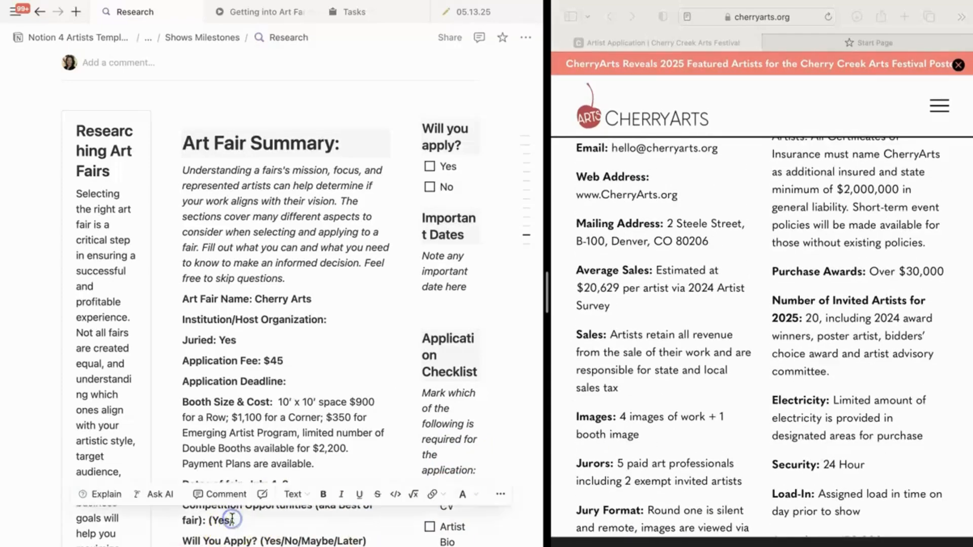
text(Yes)
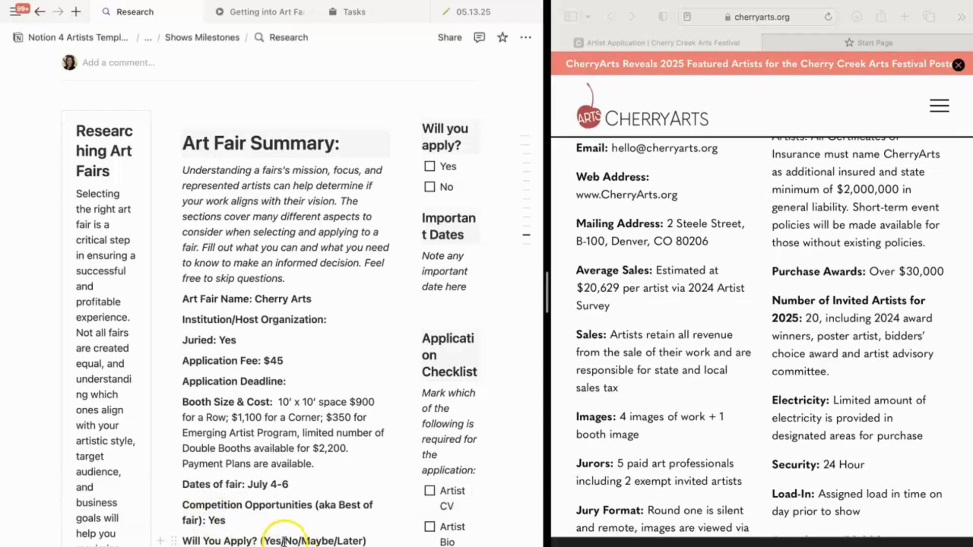
drag(384, 541, 261, 541)
text(Yes)
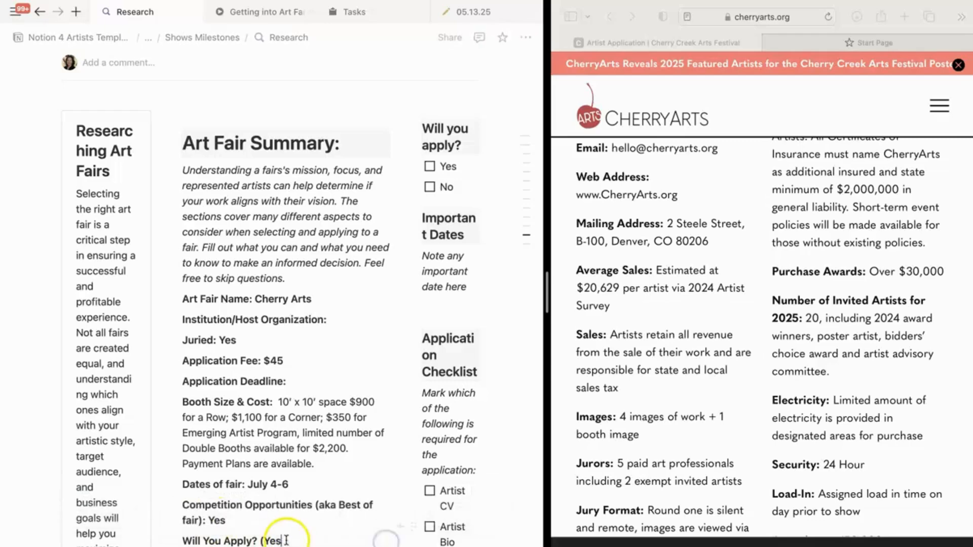
Mark Yes under "Will you apply?" on the Research page.
click(430, 166)
scroll(487, 507, down, 5)
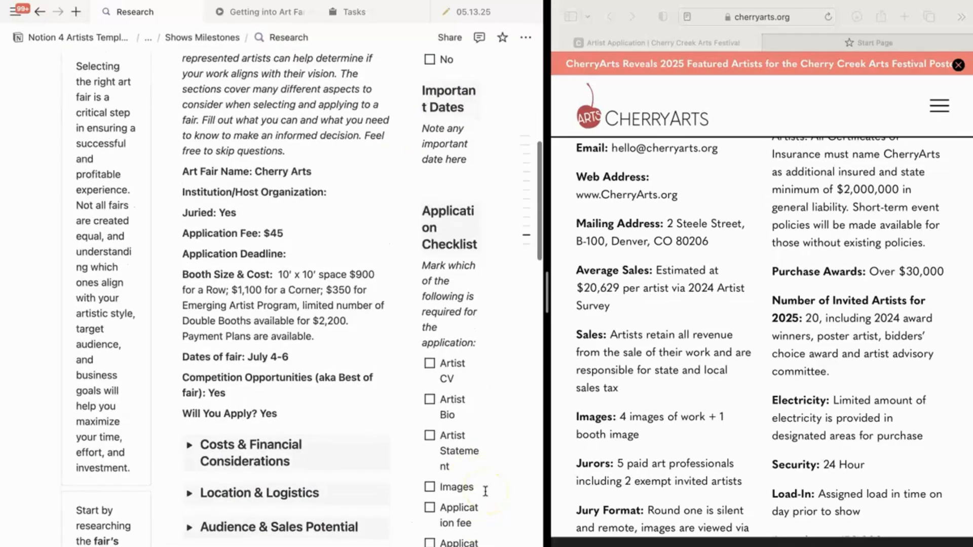
scroll(743, 429, down, 15)
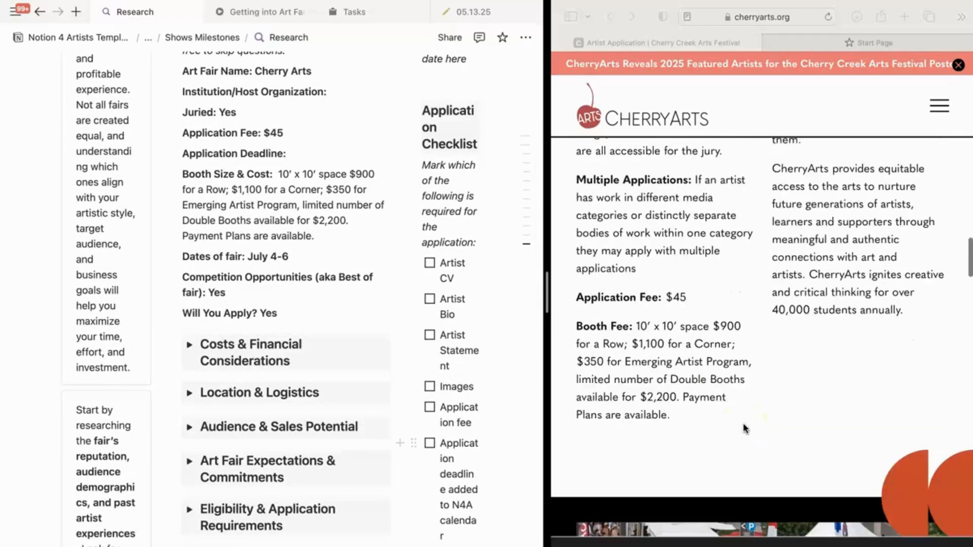
Examine the questions in the Costs & Financial Considerations section of the Art Fair Summary and collapse the section again.
click(190, 344)
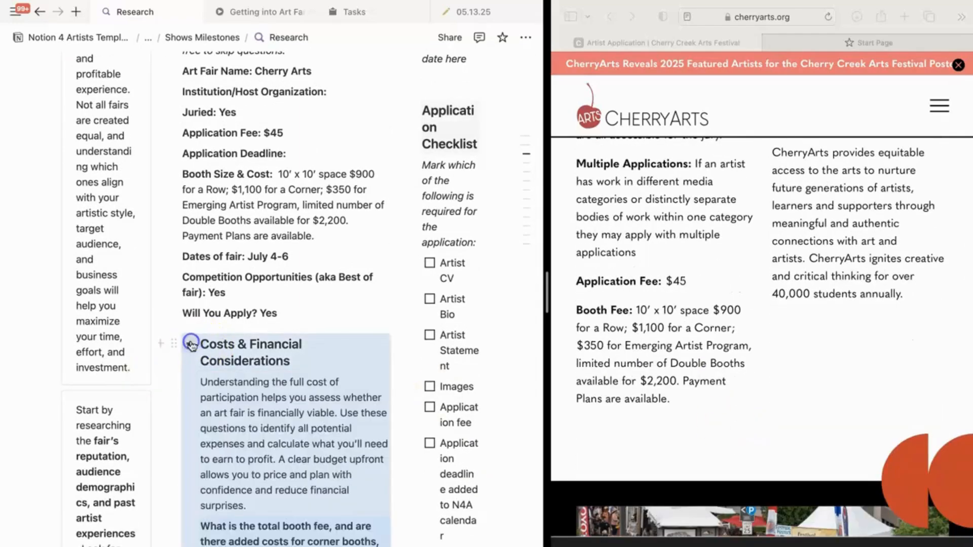
scroll(239, 401, down, 5)
scroll(240, 401, up, 1)
click(189, 106)
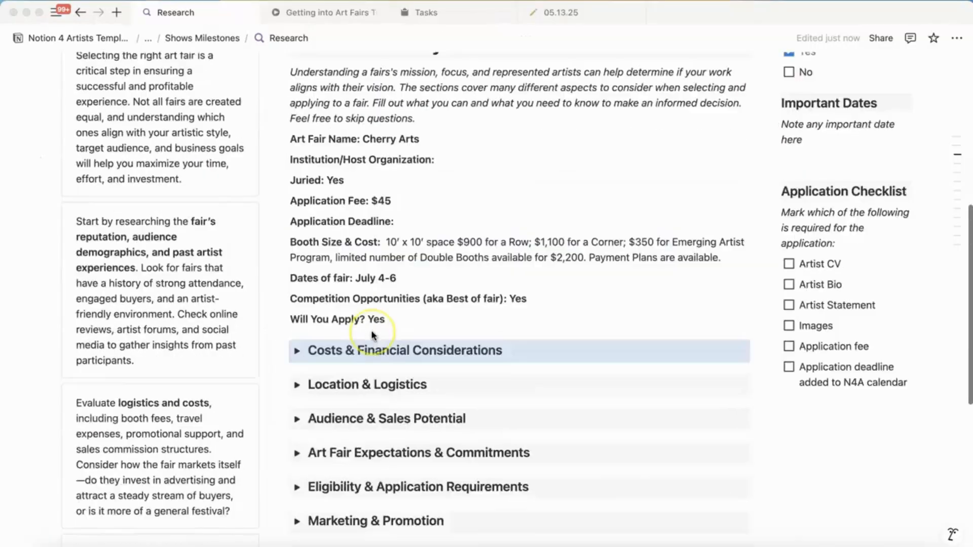
scroll(371, 330, up, 3)
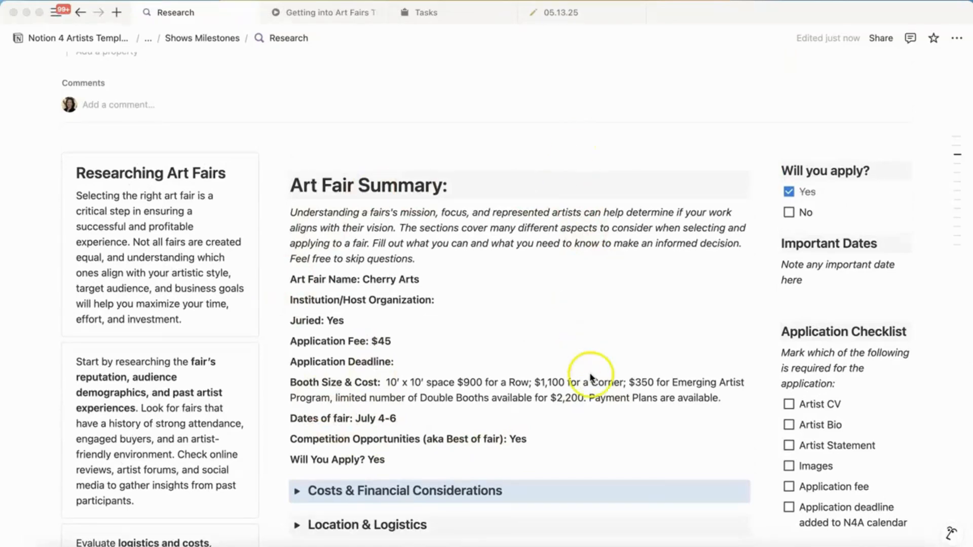
scroll(592, 348, down, 5)
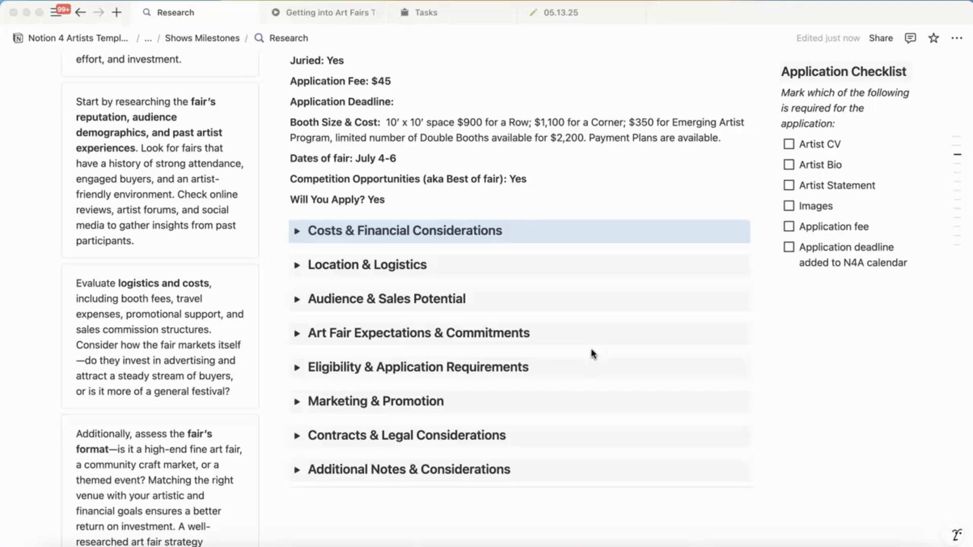
click(297, 233)
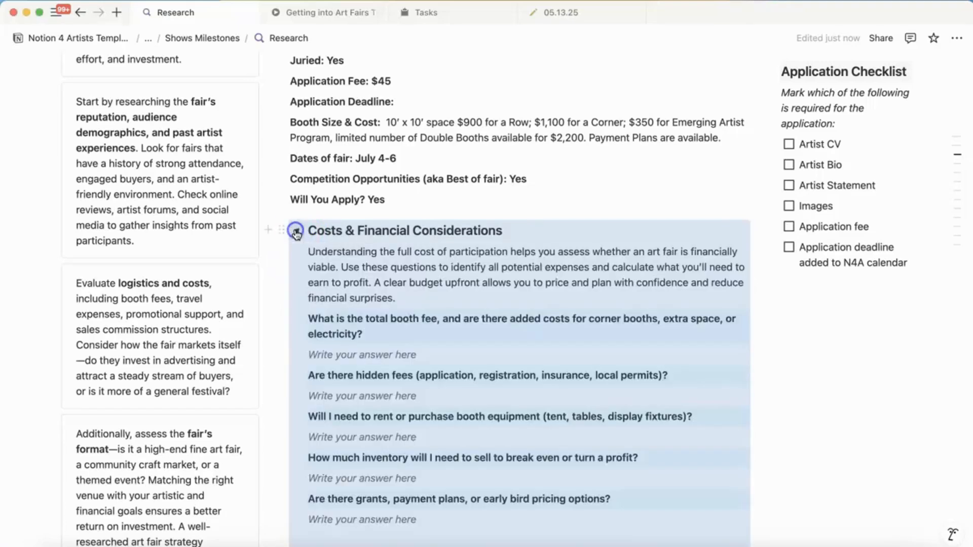
scroll(398, 351, down, 2)
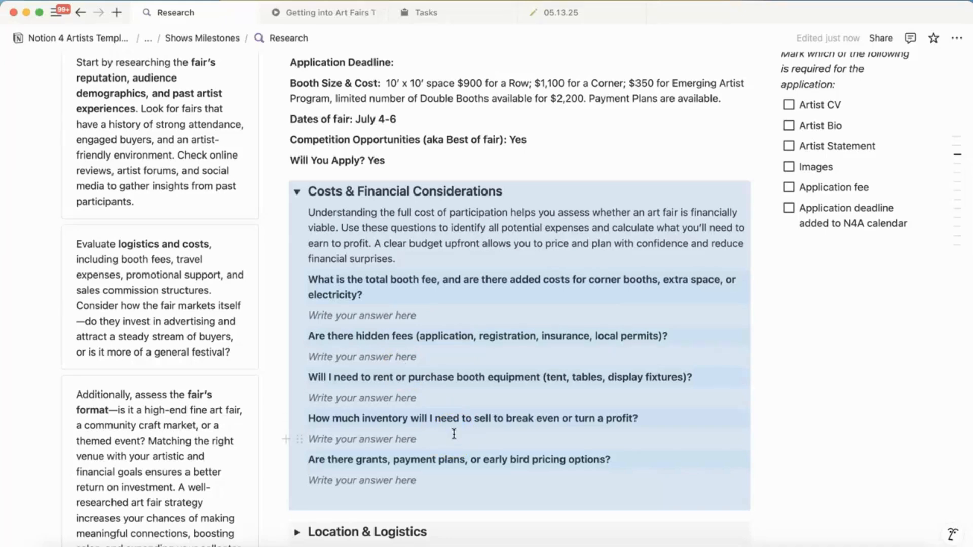
click(298, 192)
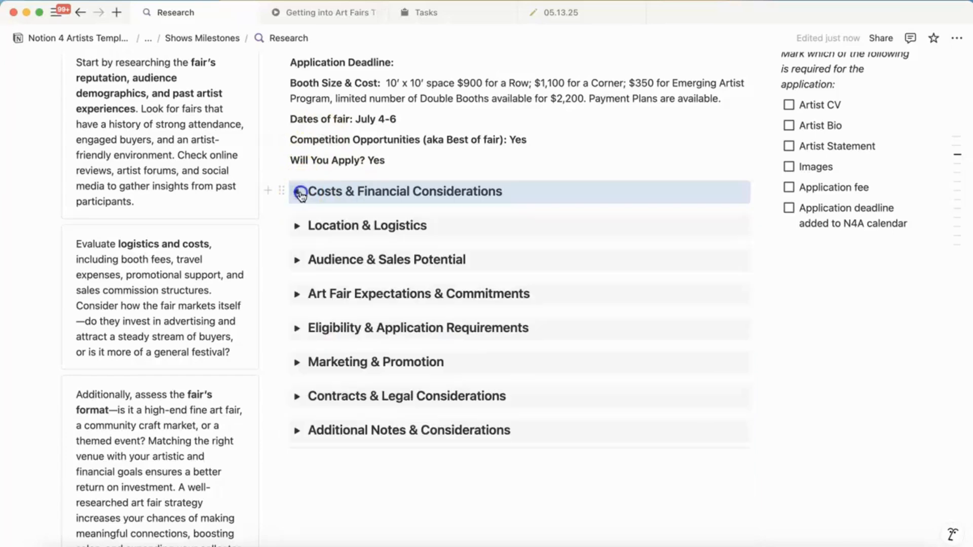
Expand the Location & Logistics section, read through its questions and collapse it.
click(299, 226)
scroll(377, 421, down, 3)
scroll(372, 425, up, 2)
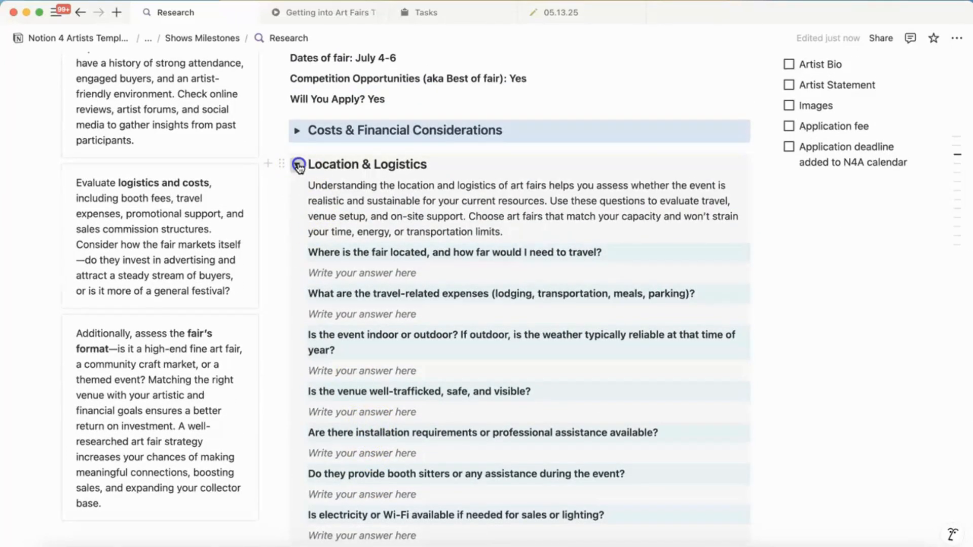
drag(298, 165, 299, 166)
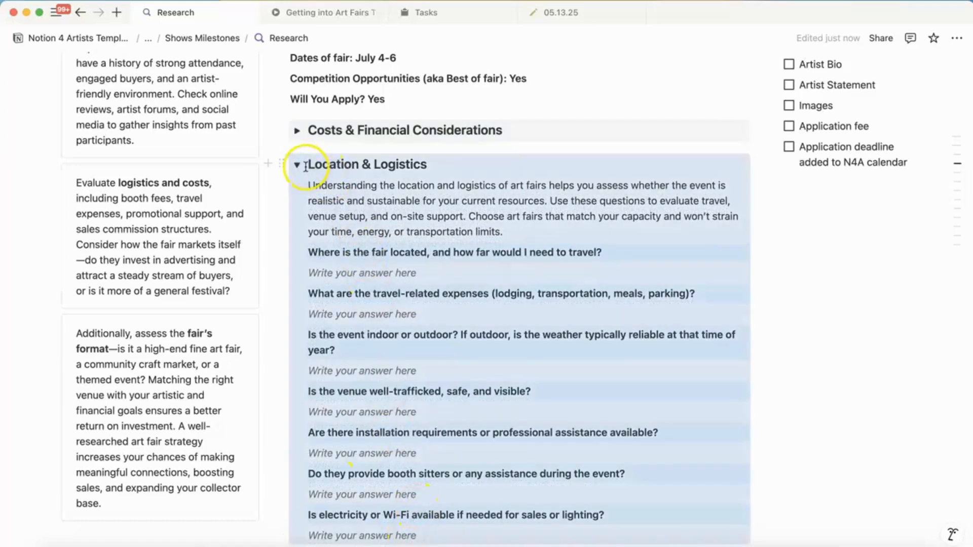
click(298, 165)
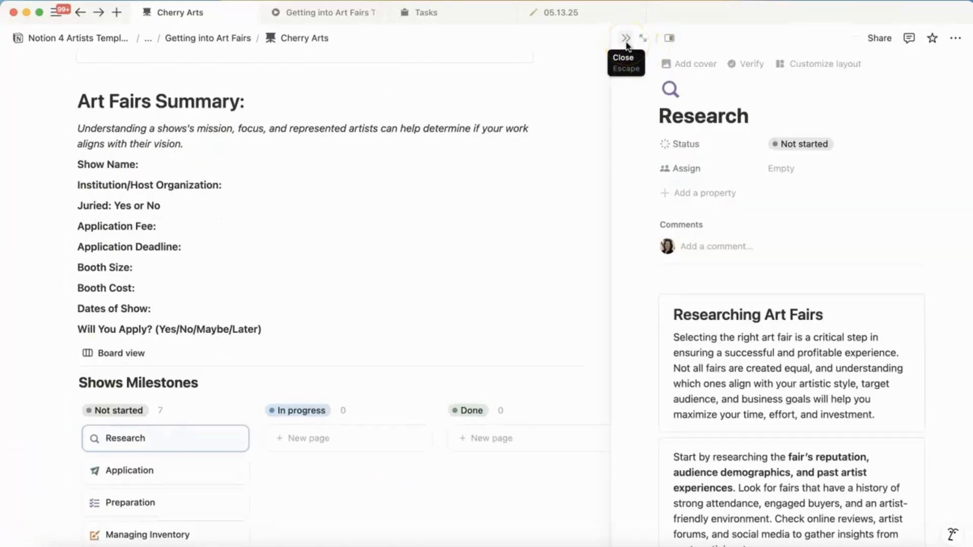
Close the Research page preview and move the Research card to Done in Shows Milestones.
click(627, 42)
drag(341, 446, 642, 420)
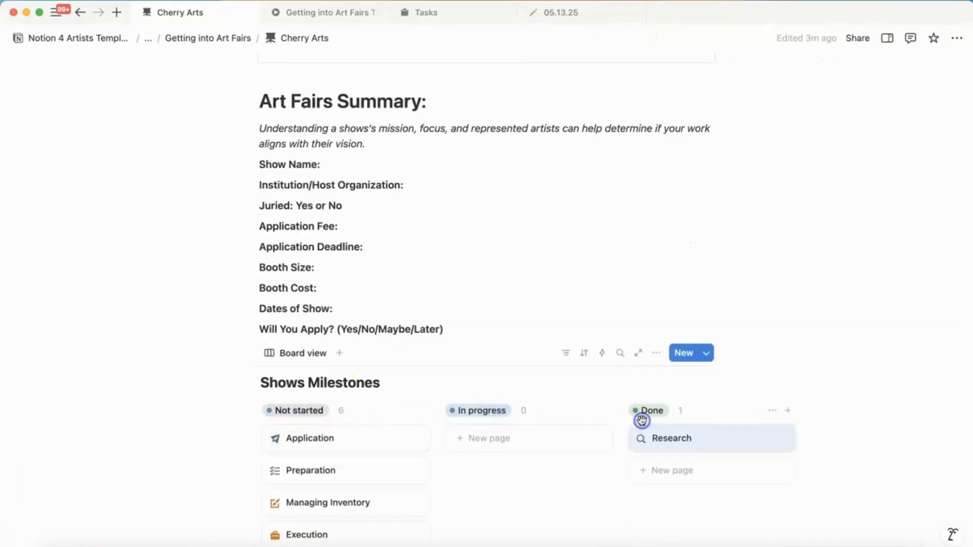
Open the Application milestone as a full page and look over its contents down to the collapsible sections.
click(351, 449)
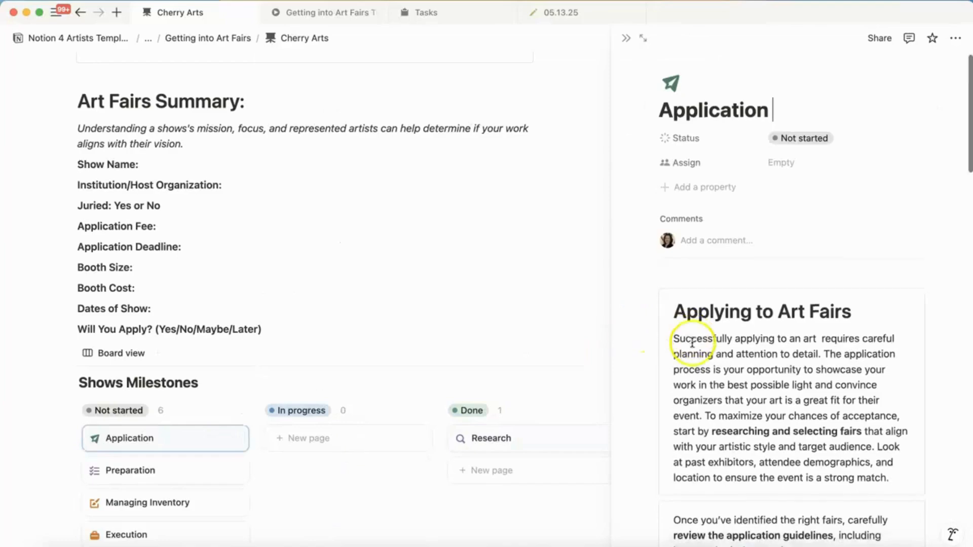
scroll(689, 343, down, 5)
click(643, 39)
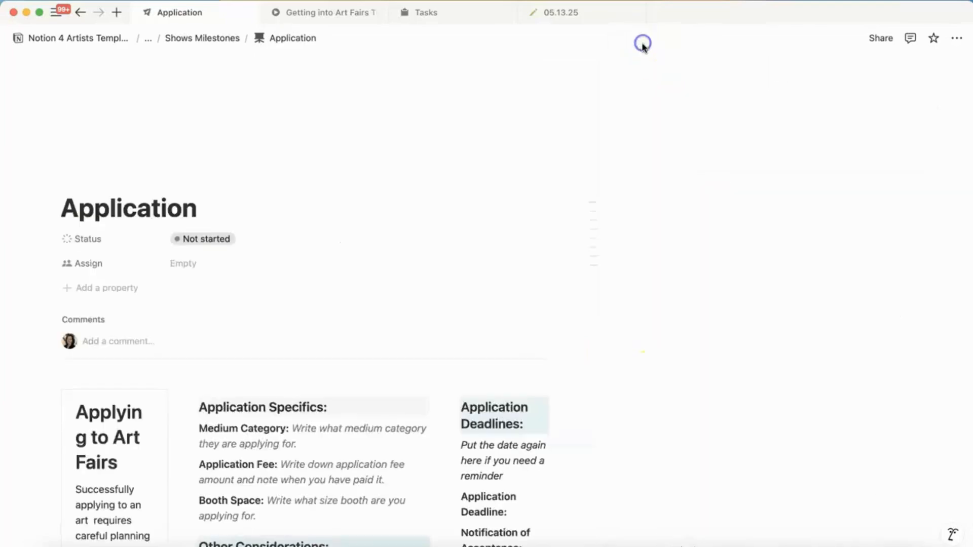
scroll(632, 393, down, 4)
scroll(631, 395, down, 5)
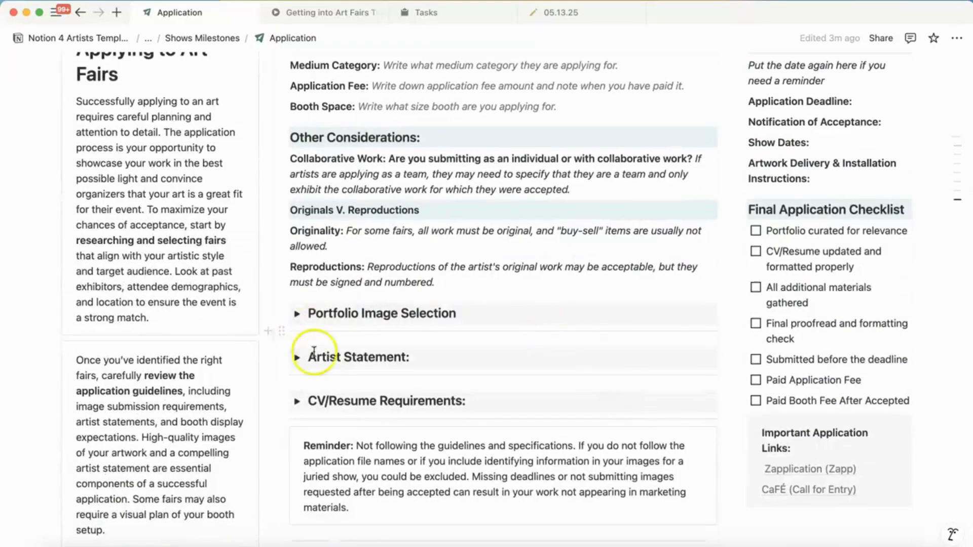
Review the Artist Statement section, including its format restrictions and linked list, and collapse it.
click(297, 358)
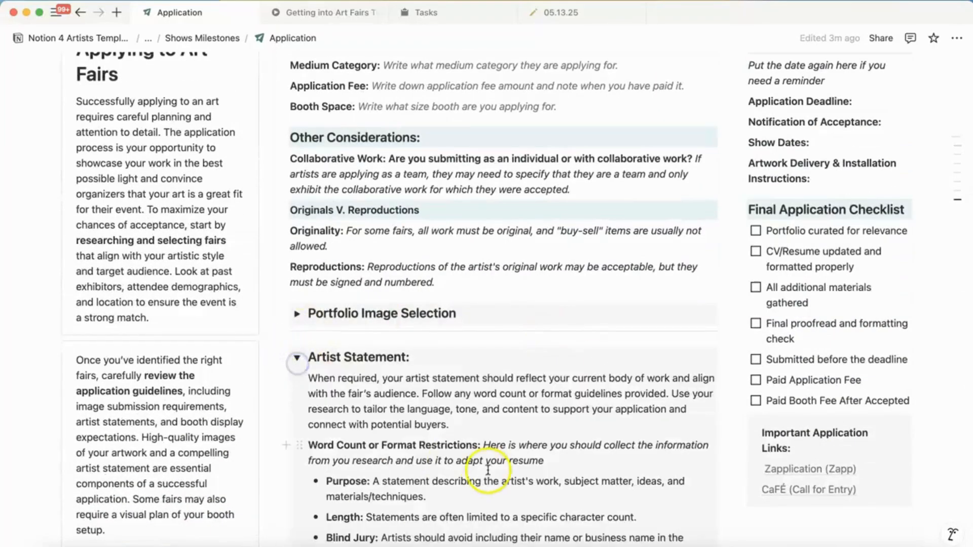
scroll(486, 468, down, 5)
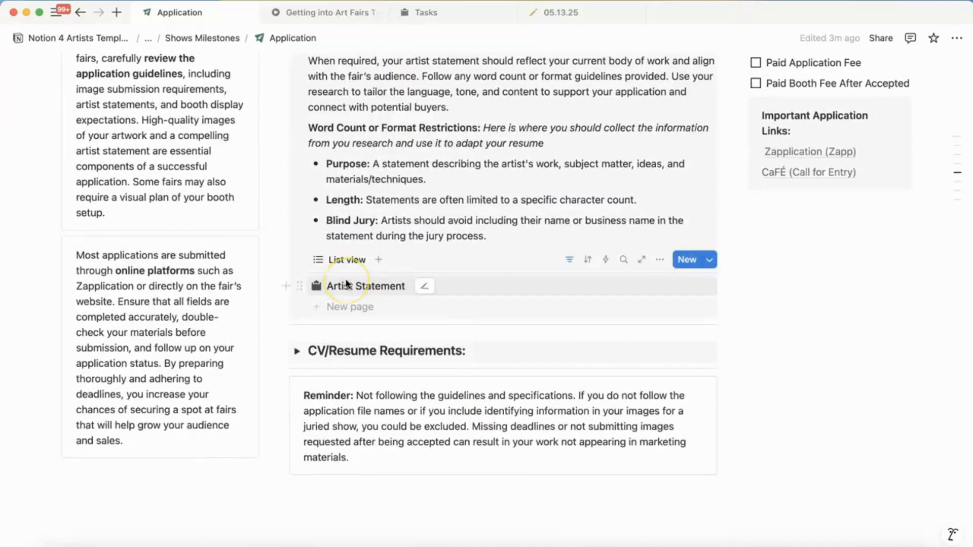
scroll(347, 284, up, 4)
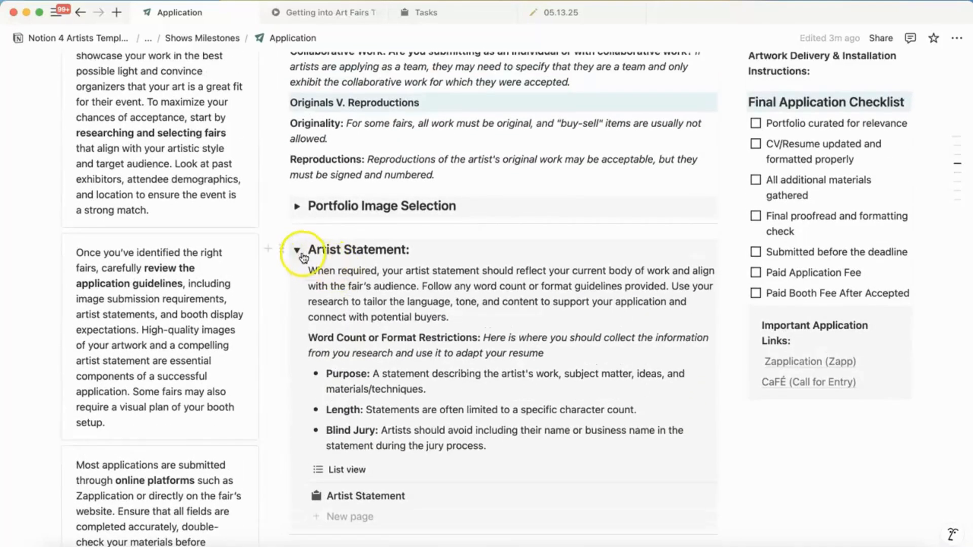
click(297, 250)
Look inside the Portfolio Image Selection and CV/Resume Requirements sections, collapsing each one after viewing.
click(297, 206)
scroll(455, 412, down, 1)
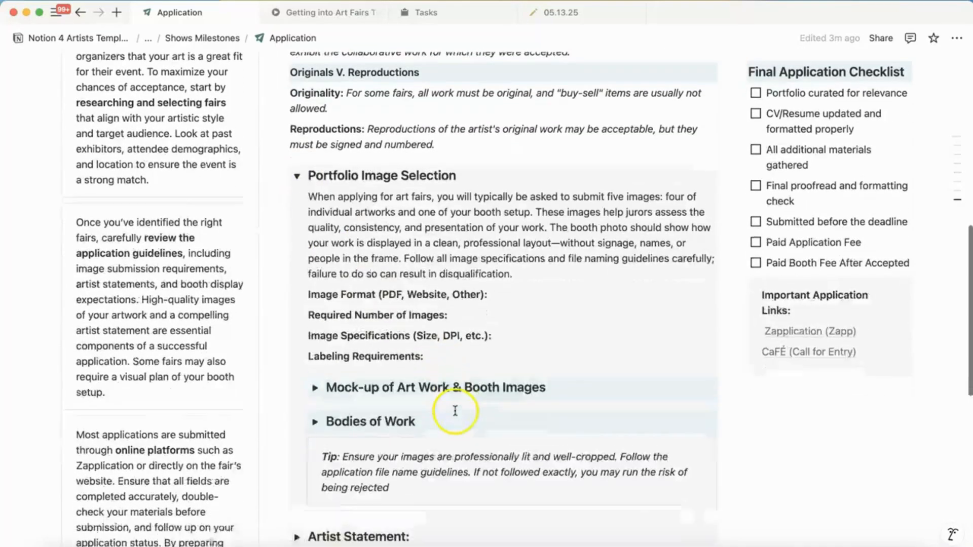
click(298, 170)
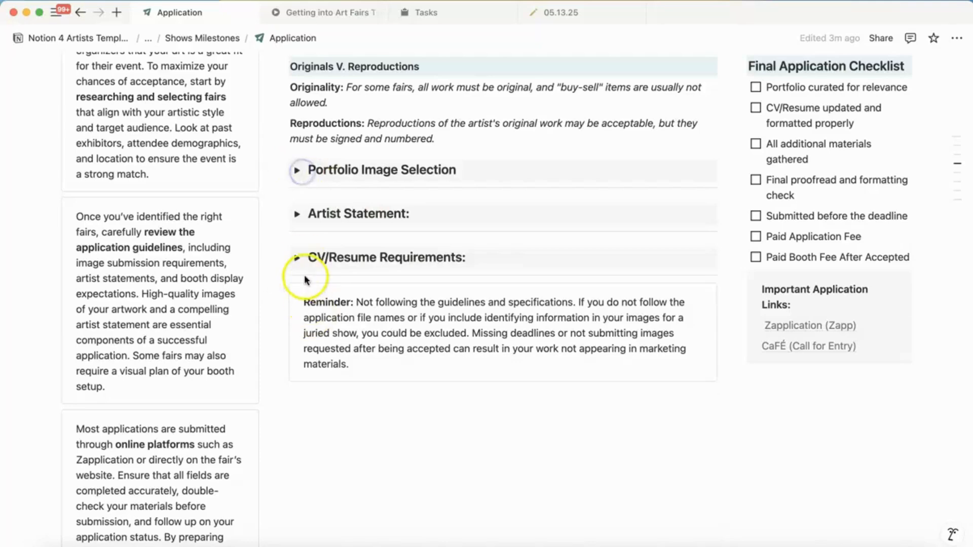
click(297, 258)
click(298, 259)
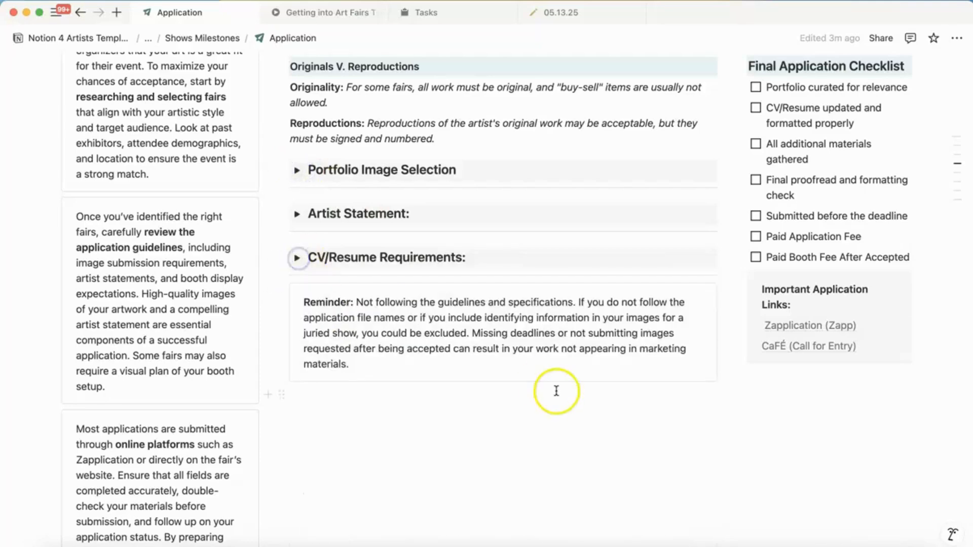
Review the Application Specifics, deadlines and final checklist, and return to the Cherry Arts page.
scroll(573, 406, up, 4)
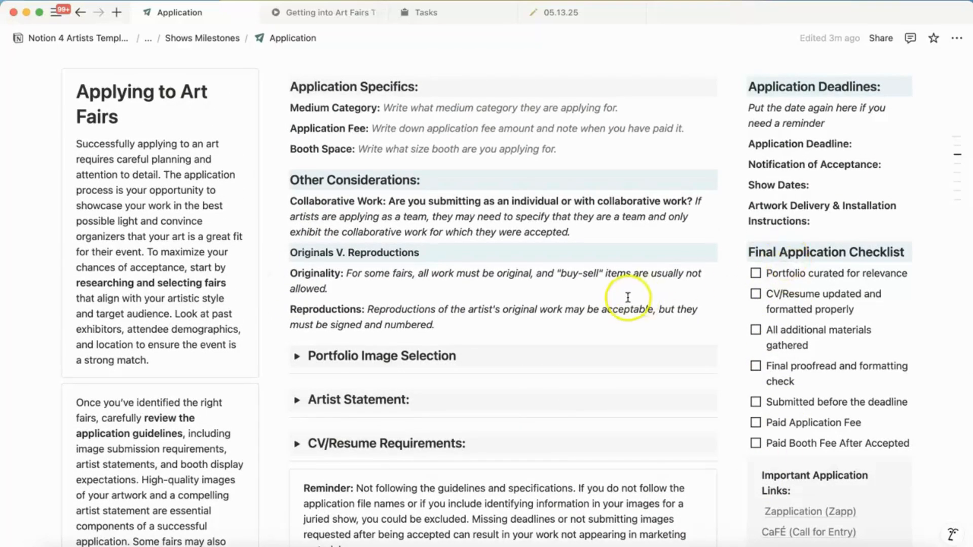
scroll(629, 298, up, 2)
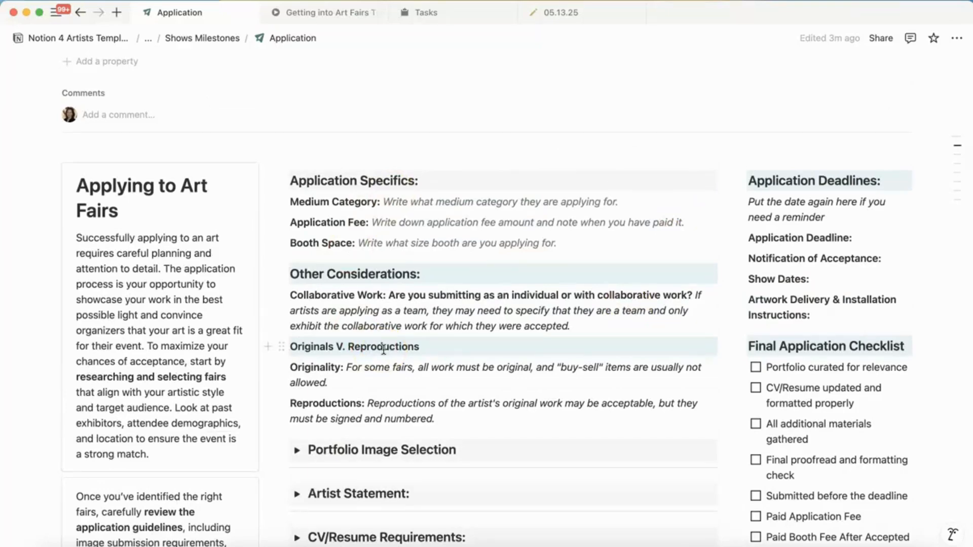
click(83, 20)
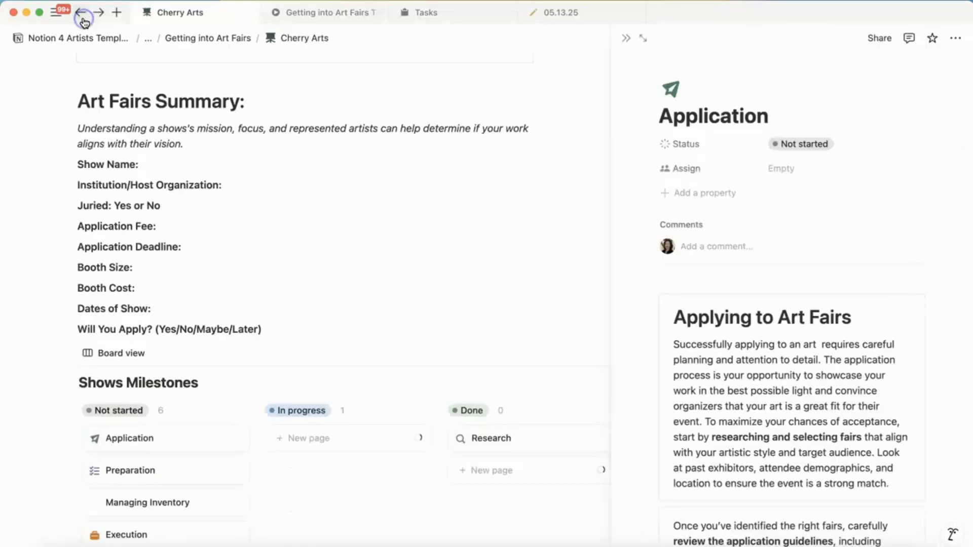
Open the Managing Inventory milestone in the side preview and skim its guidance.
scroll(223, 355, down, 3)
click(179, 428)
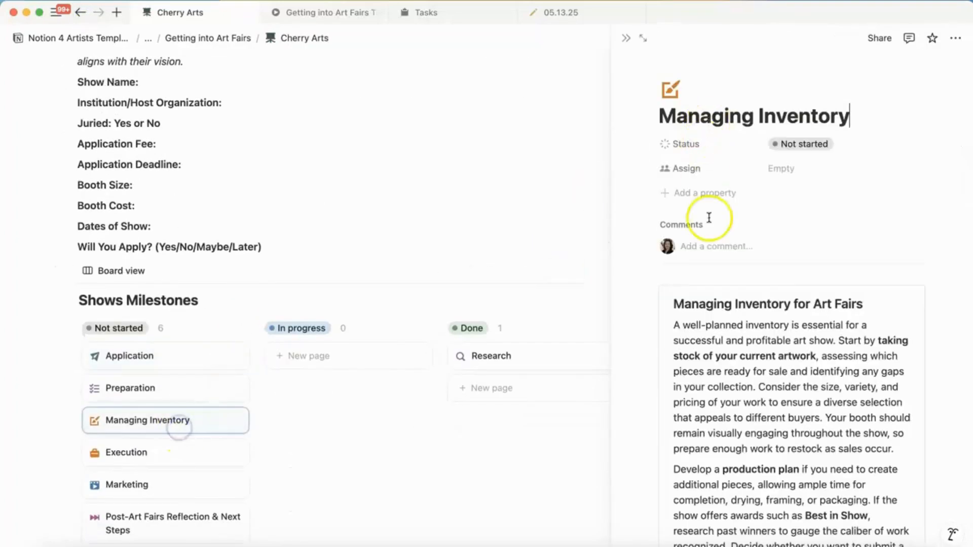
scroll(707, 213, down, 5)
scroll(703, 200, up, 5)
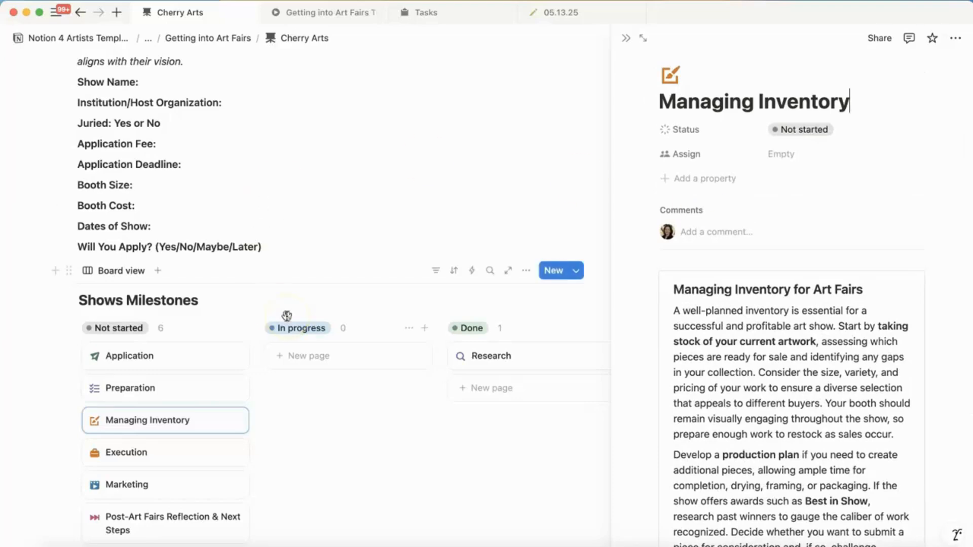
Open the Execution milestone and examine its guide to running the fair.
click(155, 463)
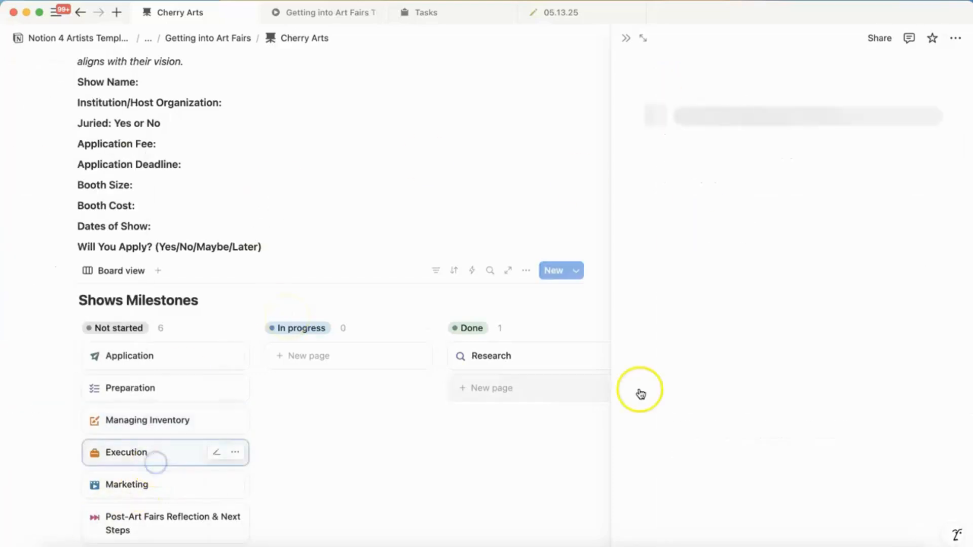
scroll(641, 394, down, 10)
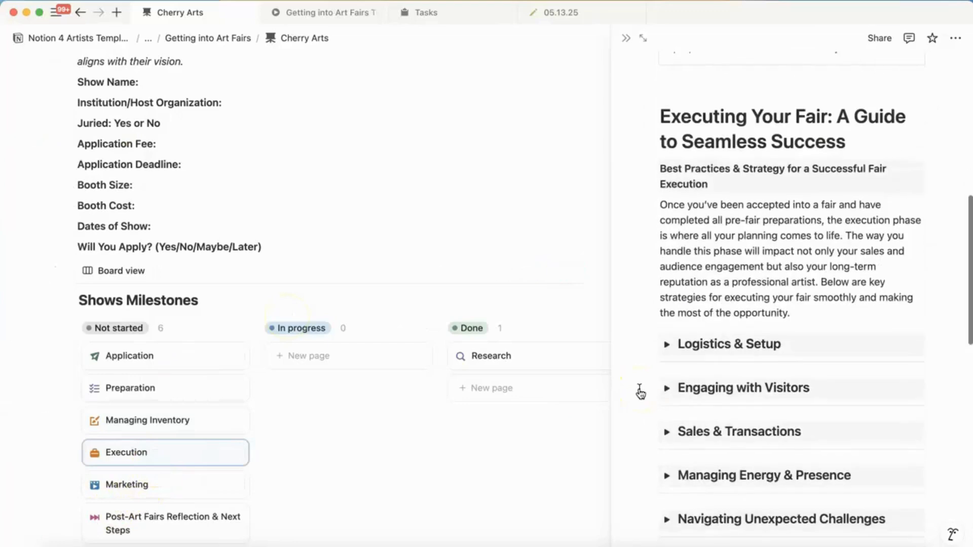
scroll(641, 394, down, 2)
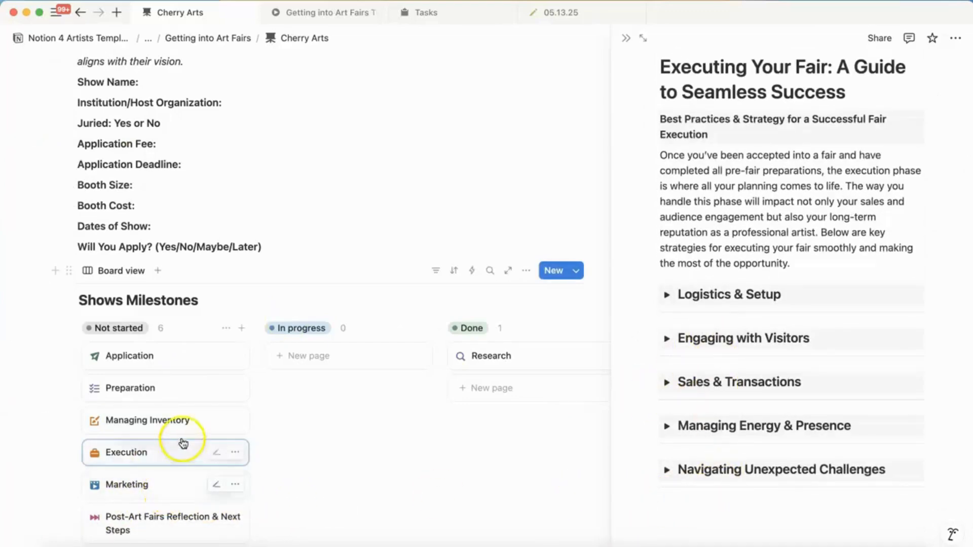
Open the Preparation milestone and expand Inventory & Documentation to view the Inventory List instructions.
click(184, 388)
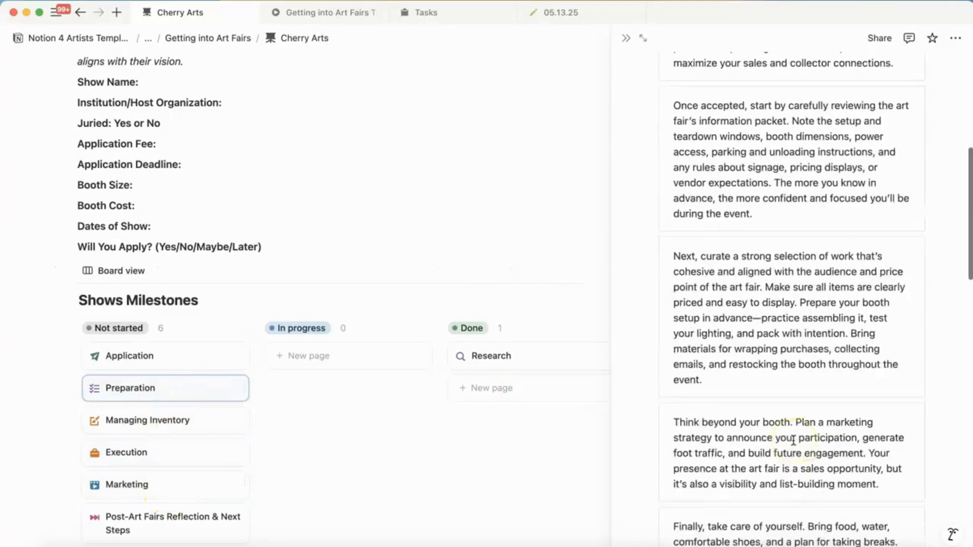
click(672, 324)
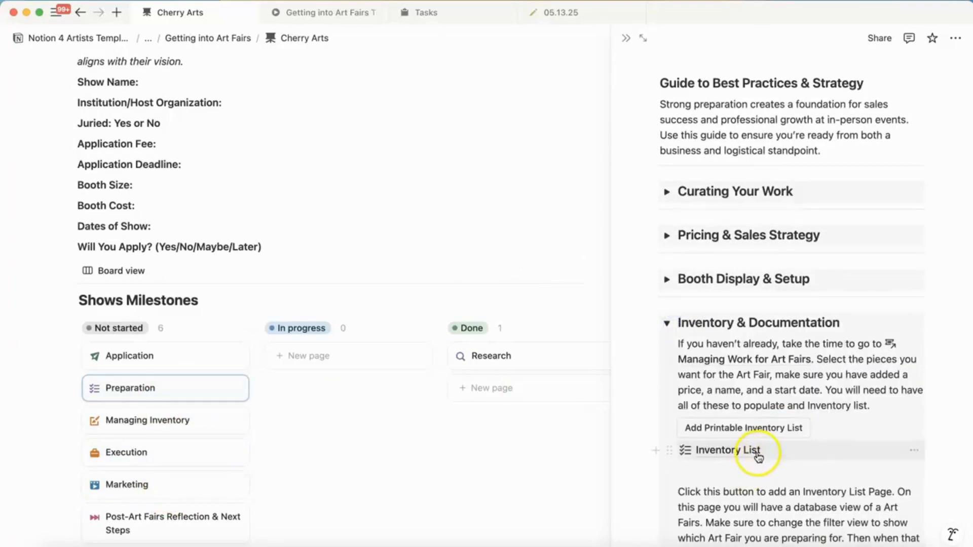
mouse_move(773, 446)
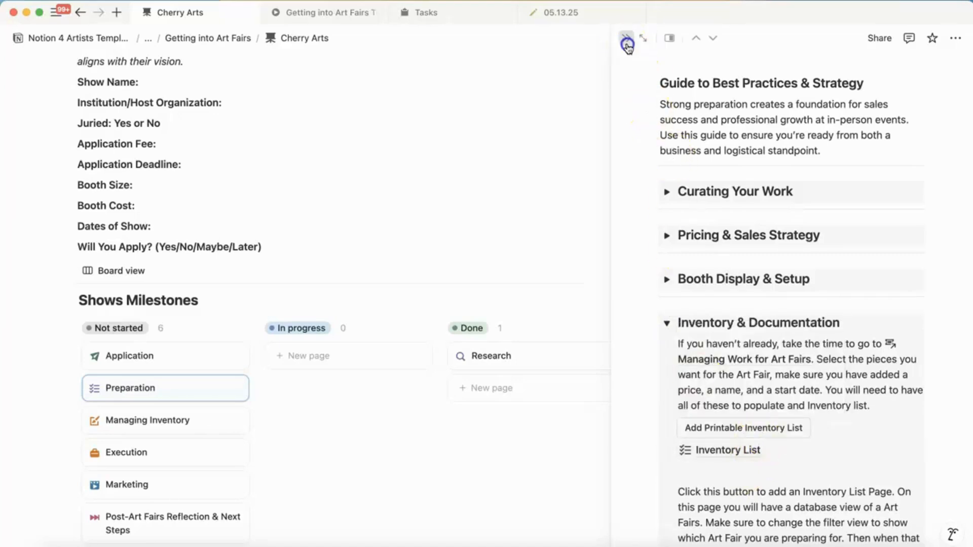
Close the Preparation preview, open the Marketing milestone and examine its week-by-week marketing plan.
click(627, 46)
click(345, 497)
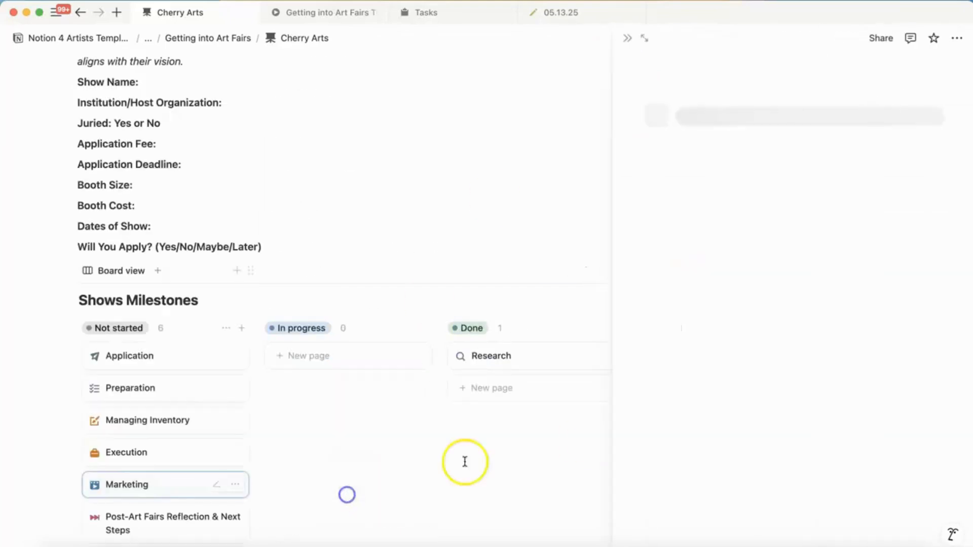
scroll(758, 447, down, 5)
scroll(758, 447, down, 8)
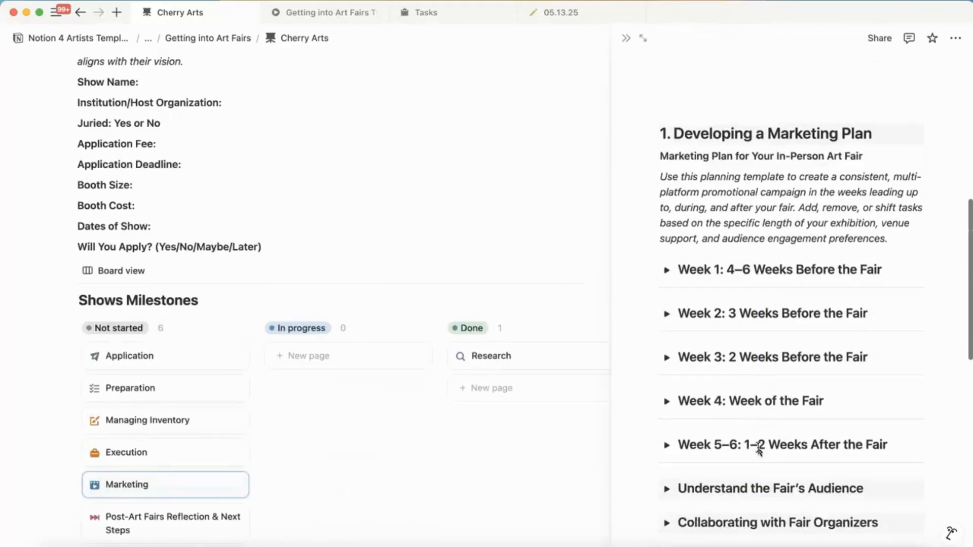
Examine the remaining Marketing sections, glance into Media Checklist for Fairs, and close the Marketing preview.
scroll(758, 447, down, 2)
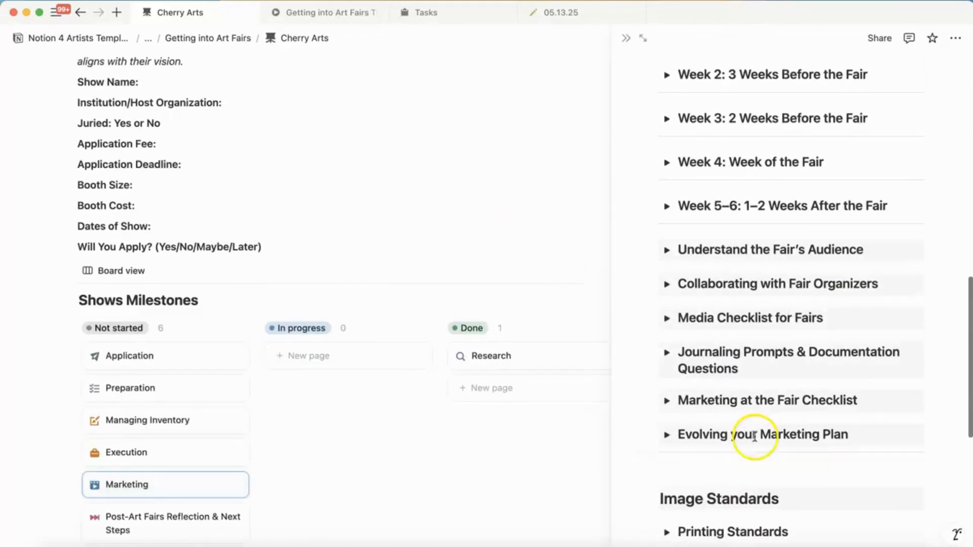
click(669, 319)
click(669, 319)
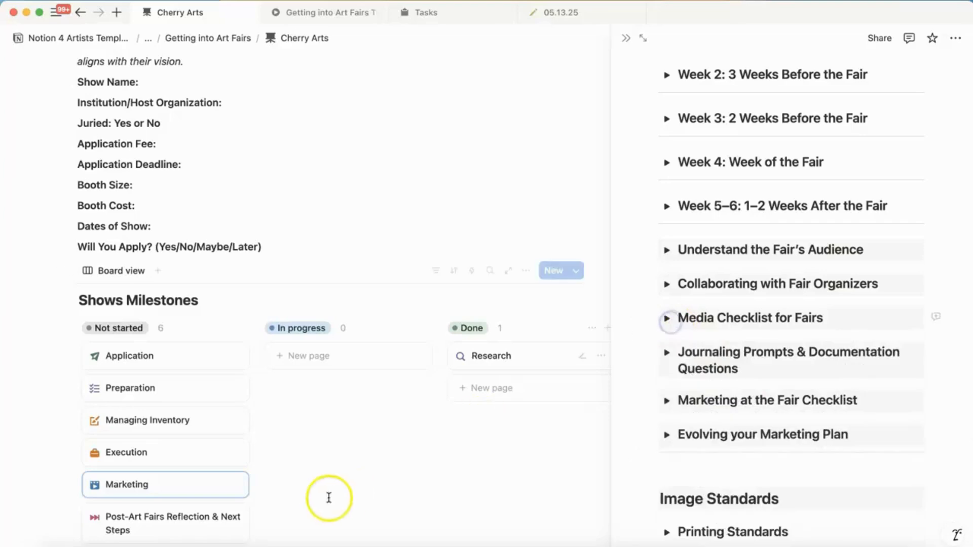
click(626, 39)
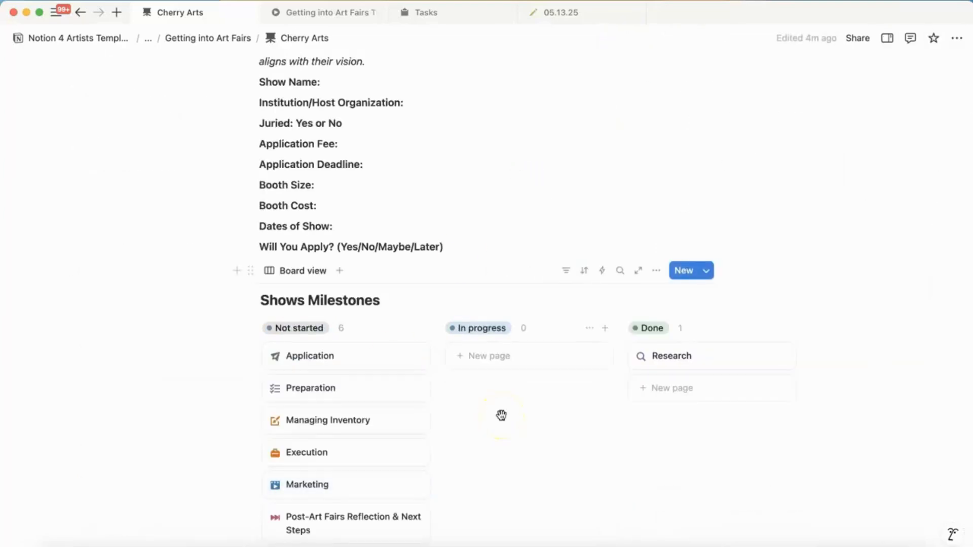
Open the Post-Art Fairs Reflection & Next Steps milestone and examine its introduction and list of follow-up sections.
click(335, 530)
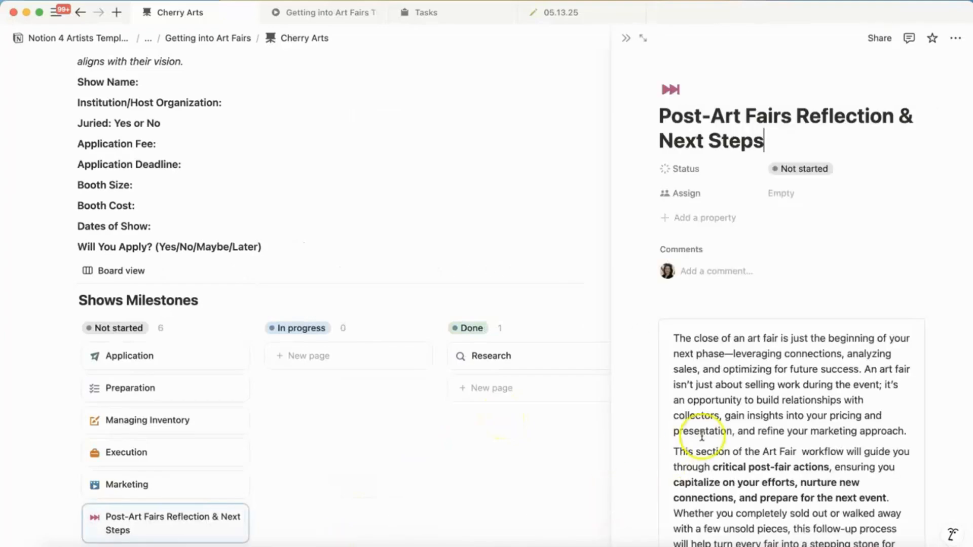
scroll(689, 431, down, 4)
scroll(702, 436, up, 4)
scroll(702, 436, down, 6)
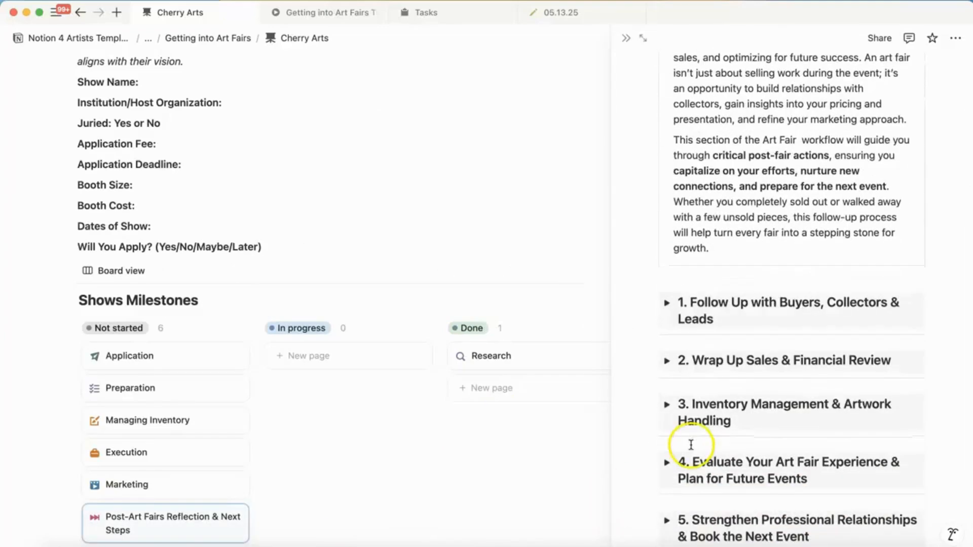
scroll(732, 504, down, 3)
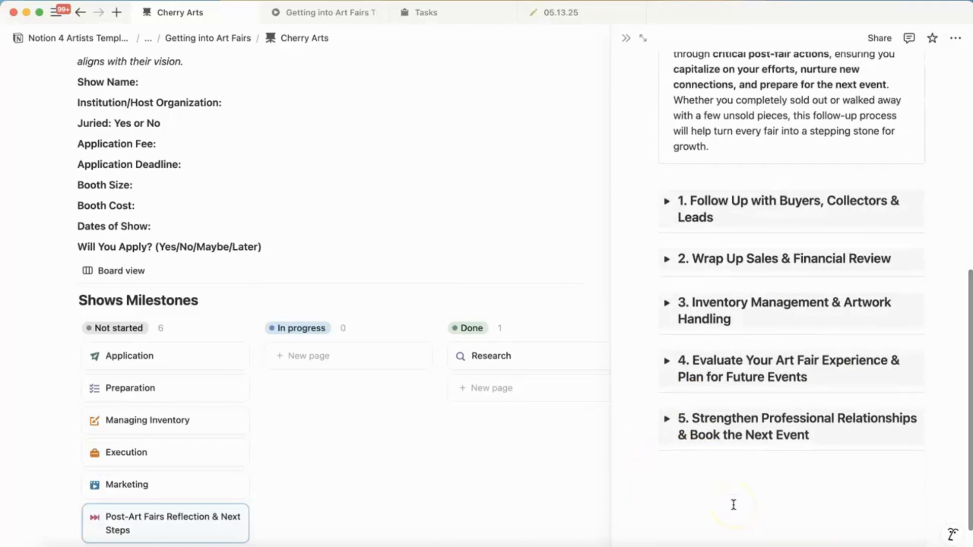
Return to the parent Getting into Art Fairs page, expand Art Fairs at a Glance and collapse the Getting into Art Fairs section.
click(204, 44)
click(232, 39)
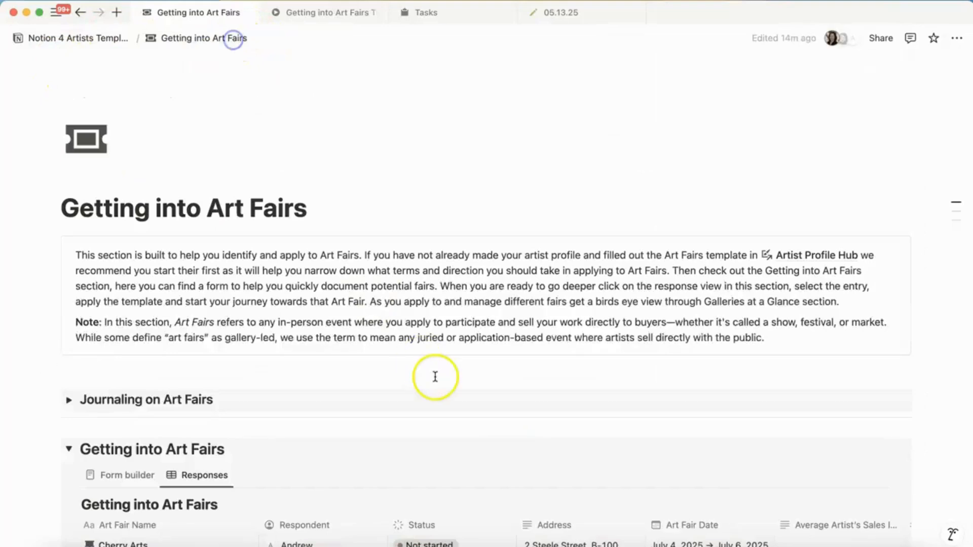
scroll(435, 377, down, 2)
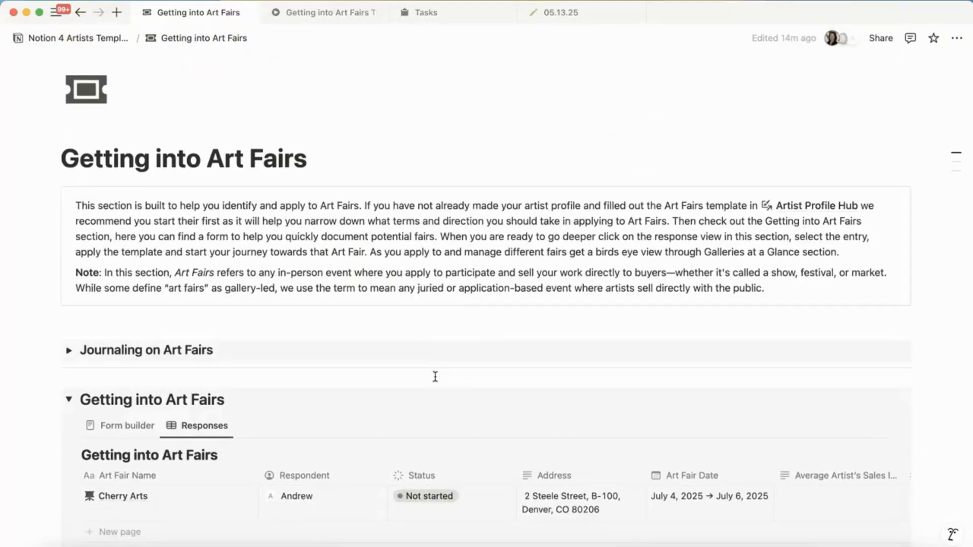
scroll(244, 503, down, 5)
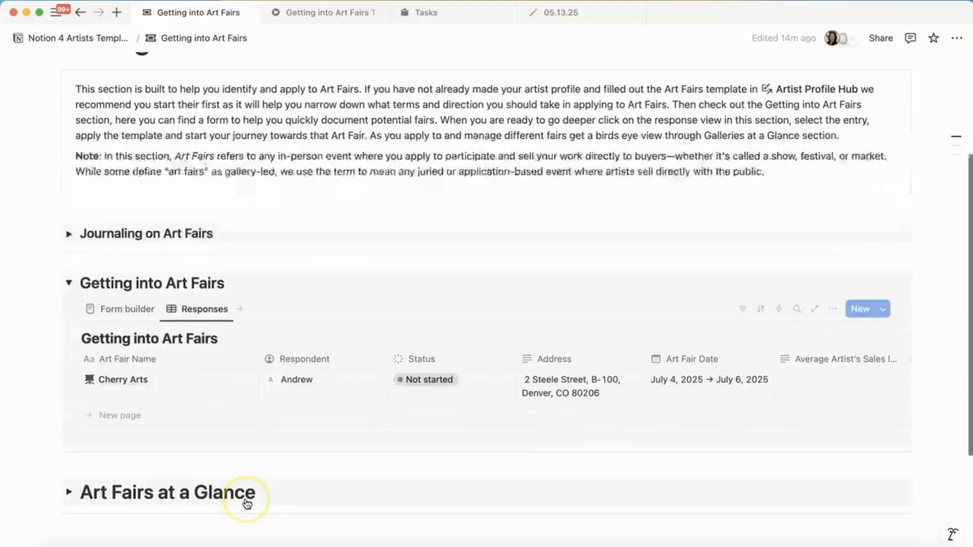
click(67, 491)
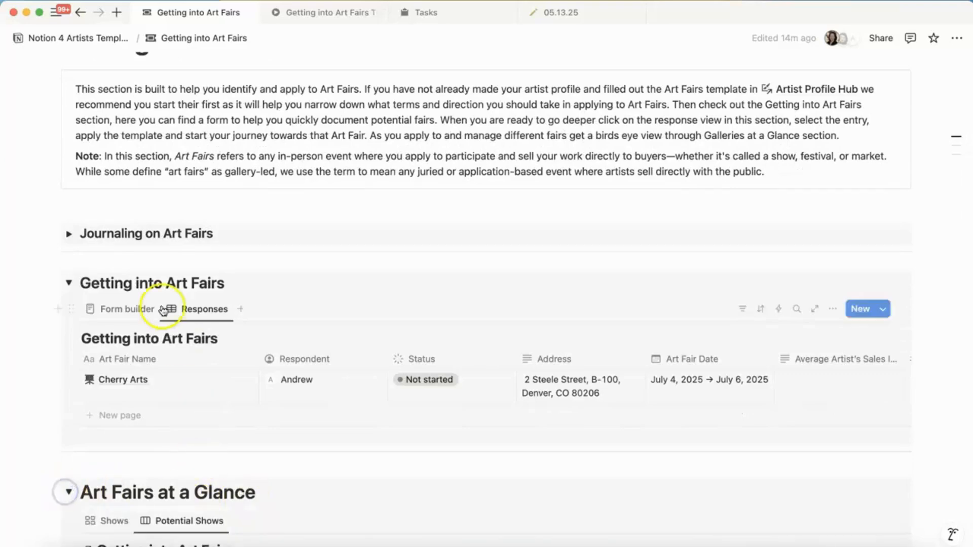
click(68, 283)
Move the Cherry Arts card from Not started to Applied on the Potential Shows board.
scroll(188, 375, down, 5)
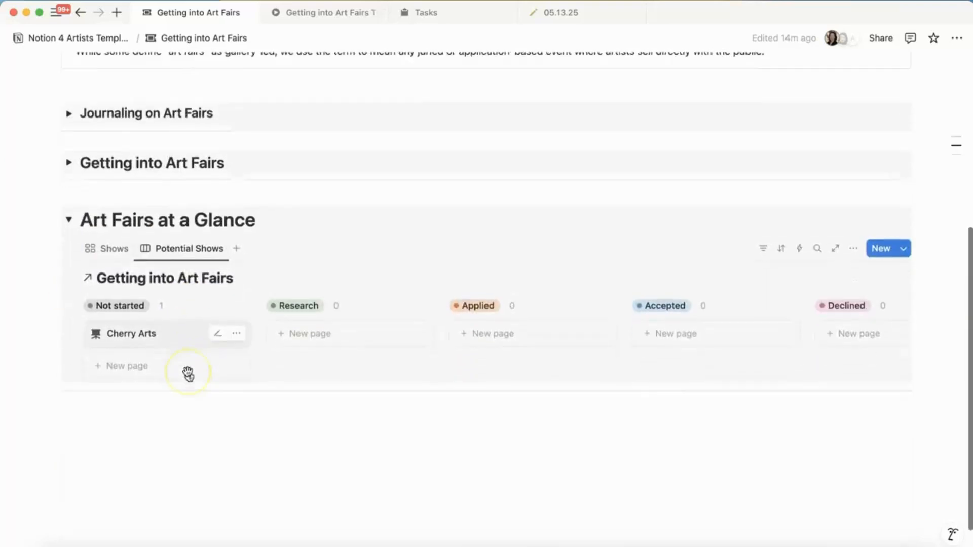
drag(173, 339, 500, 326)
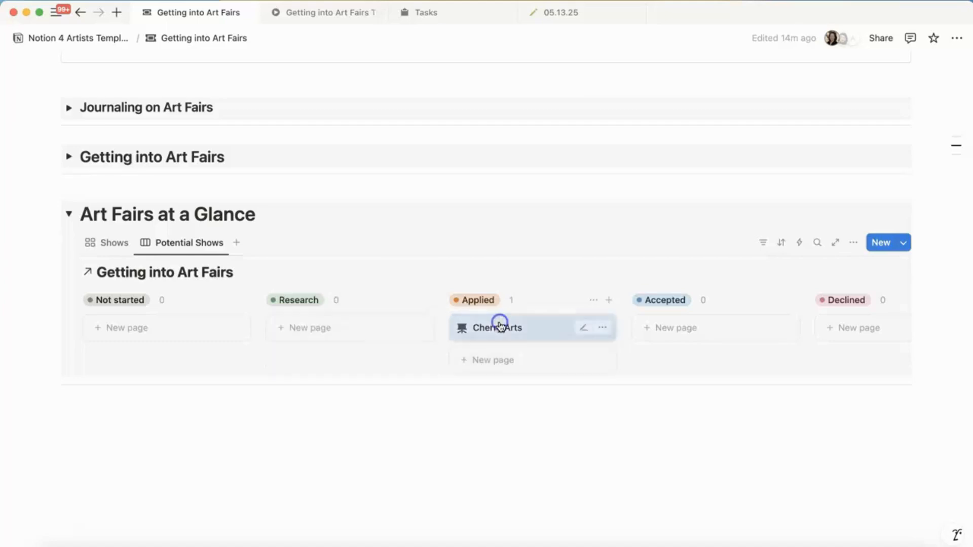
scroll(533, 348, right, 3)
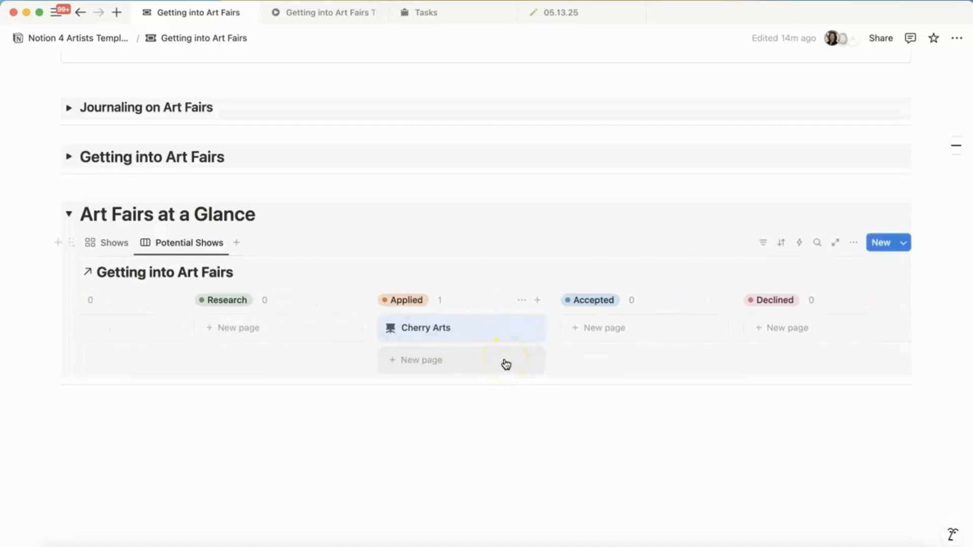
Move the Cherry Arts card to Accepted on the Potential Shows board and collapse the Art Fairs at a Glance section.
click(441, 339)
drag(442, 340, 647, 332)
scroll(649, 333, left, 5)
click(663, 335)
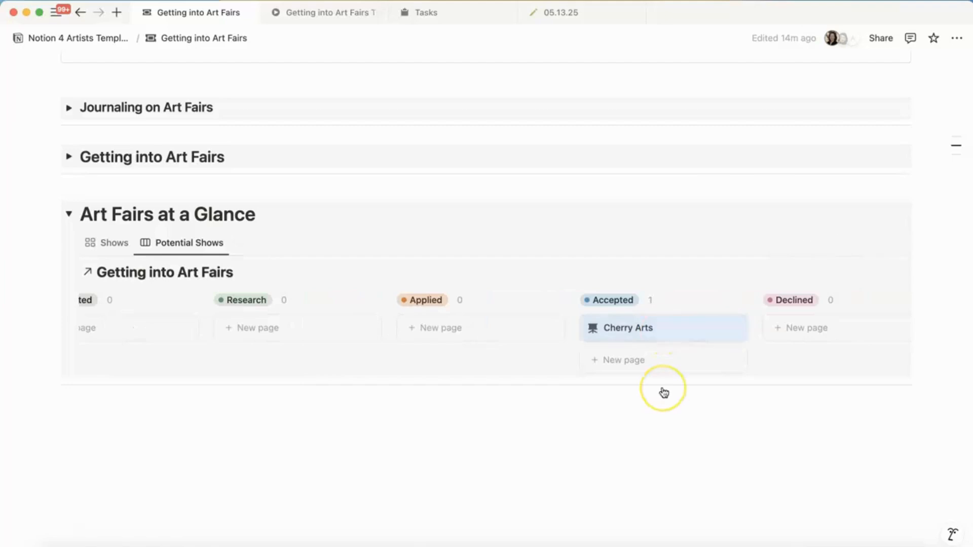
click(70, 216)
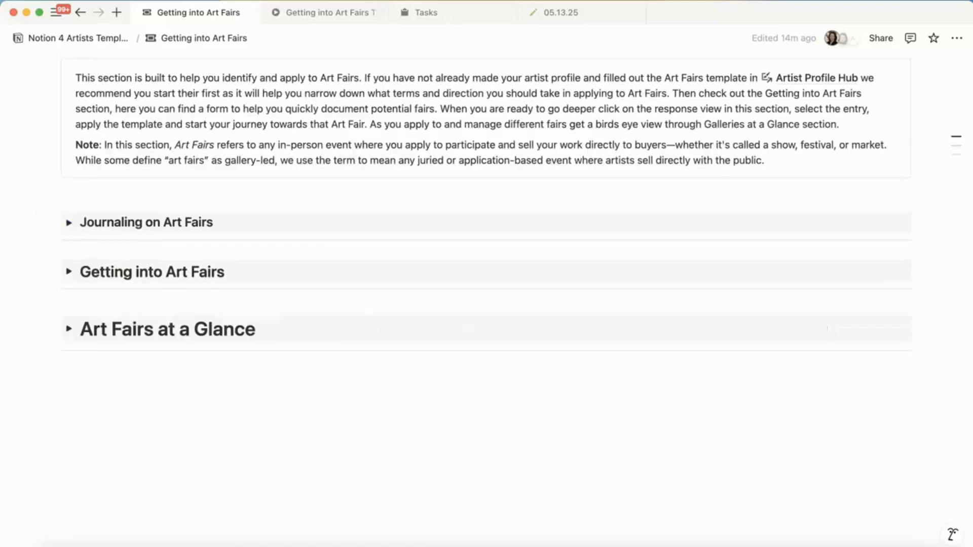